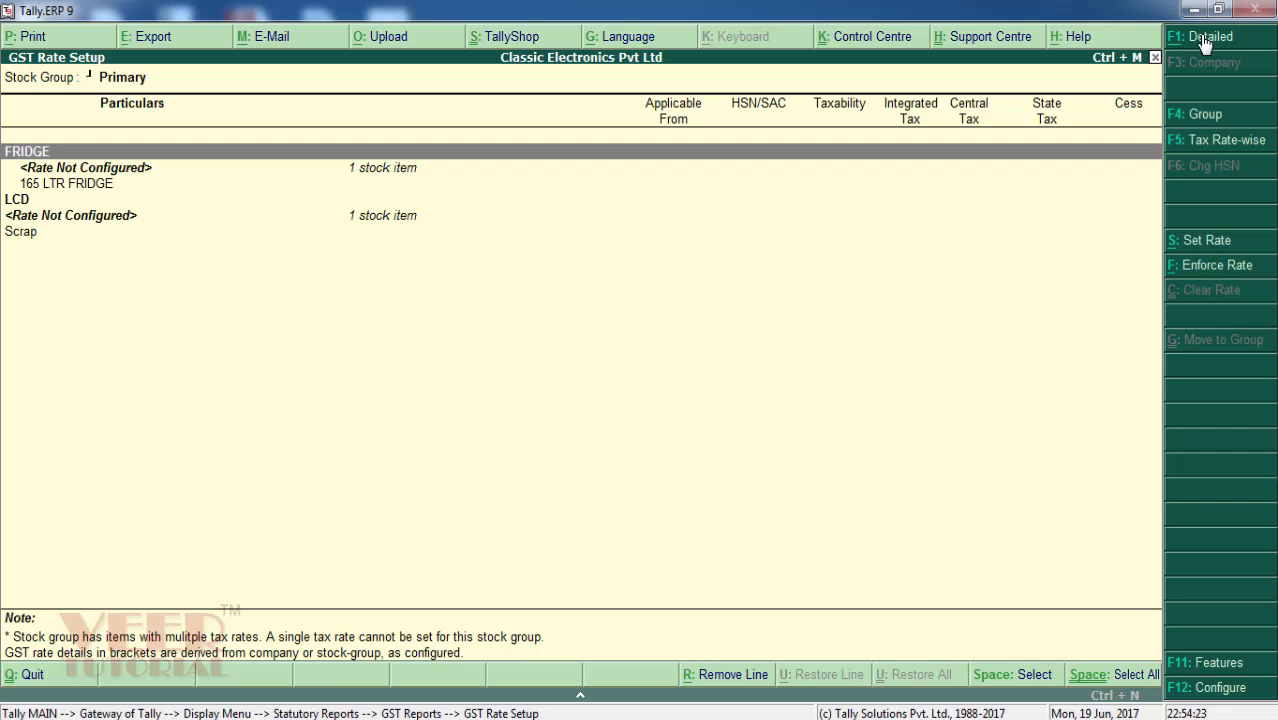
Step: Start setting the GST rate for 165 LTR FRIDGE with description Fridge and HSN/SAC 89781234
key("Down")
key("Down")
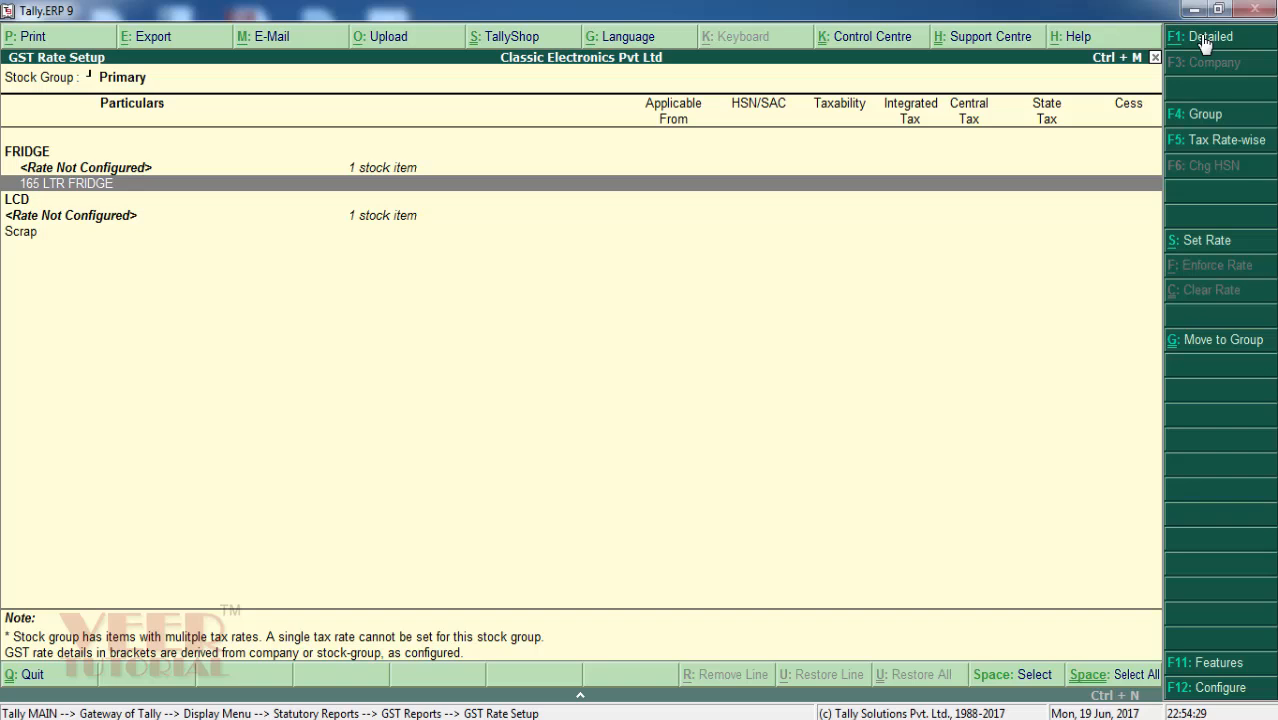
left_click(1206, 241)
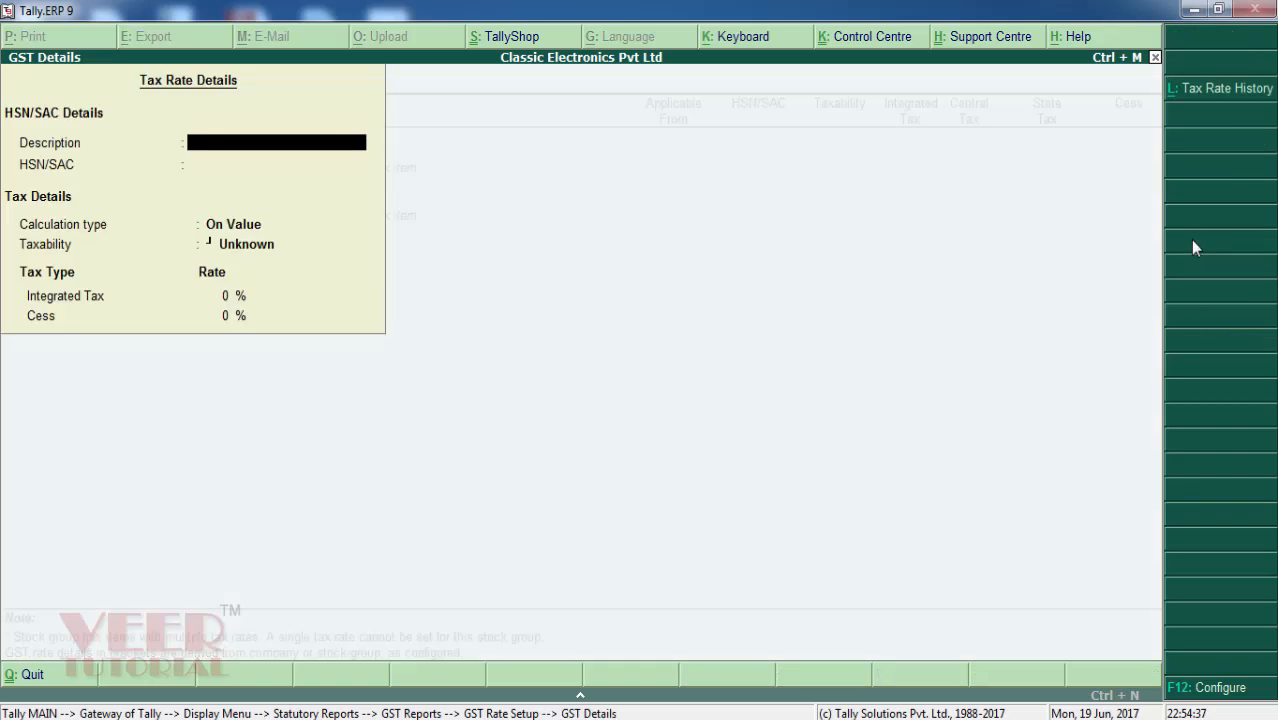
type("Fridget")
key("BackSpace")
key("Return")
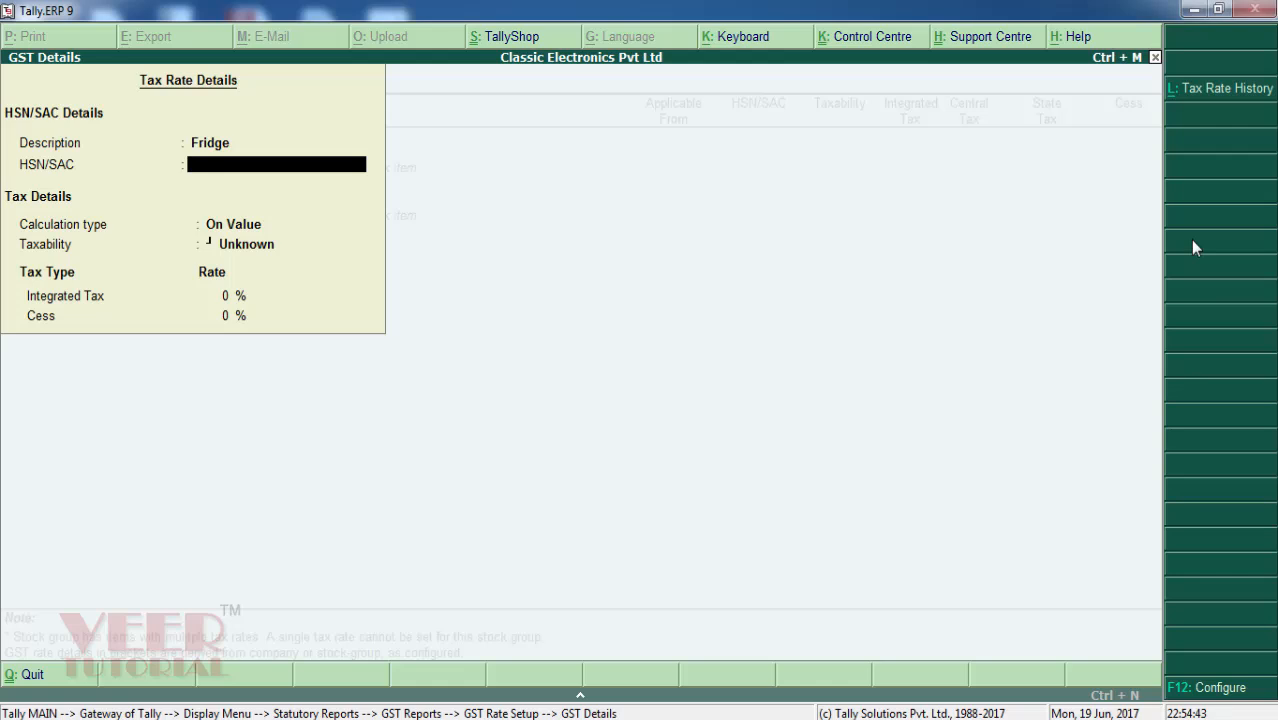
type("89781234")
key("Return")
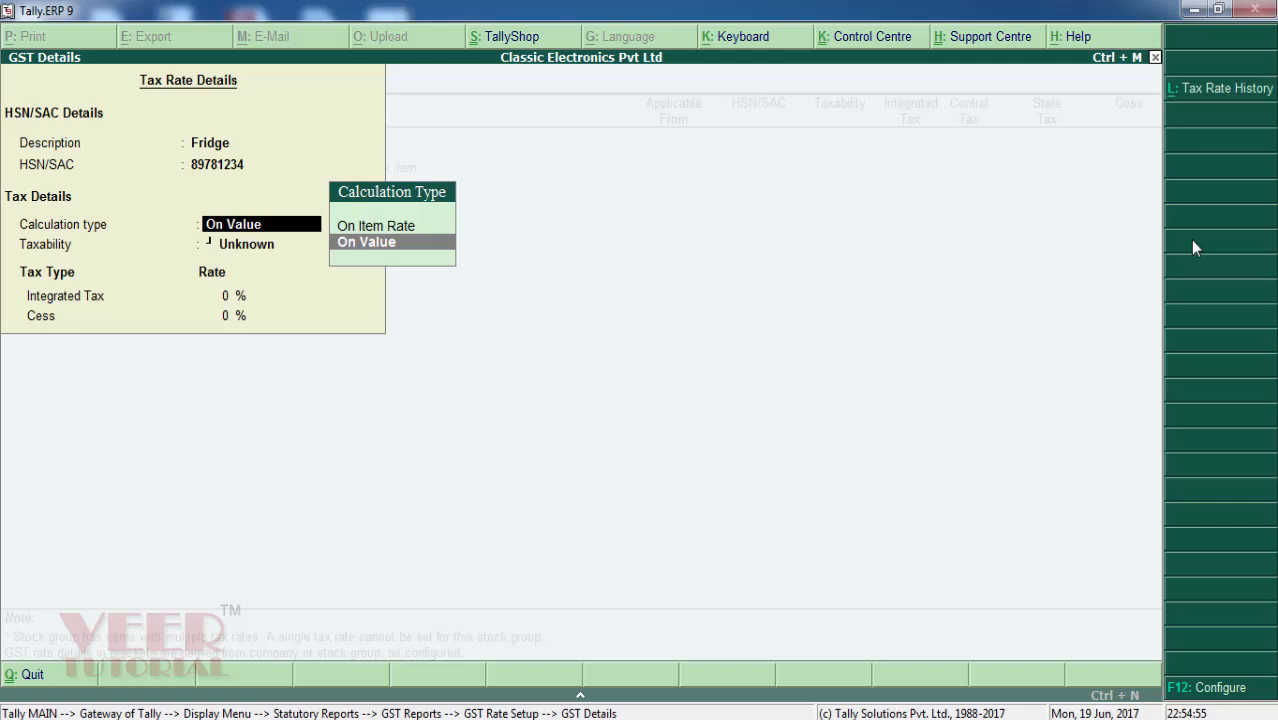
Step: Calculate the fridge's tax on value, make it Taxable with 18% integrated tax and 0% cess, and save
key("Return")
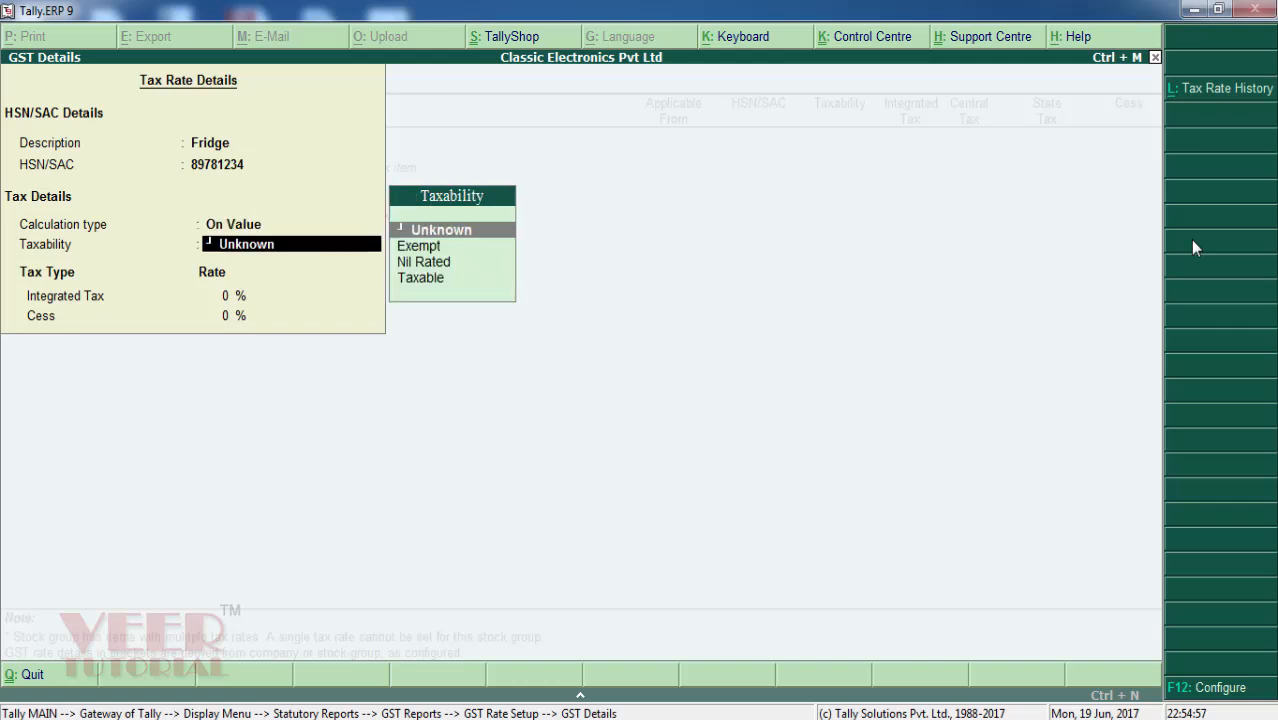
key("Down")
key("Down")
key("Down")
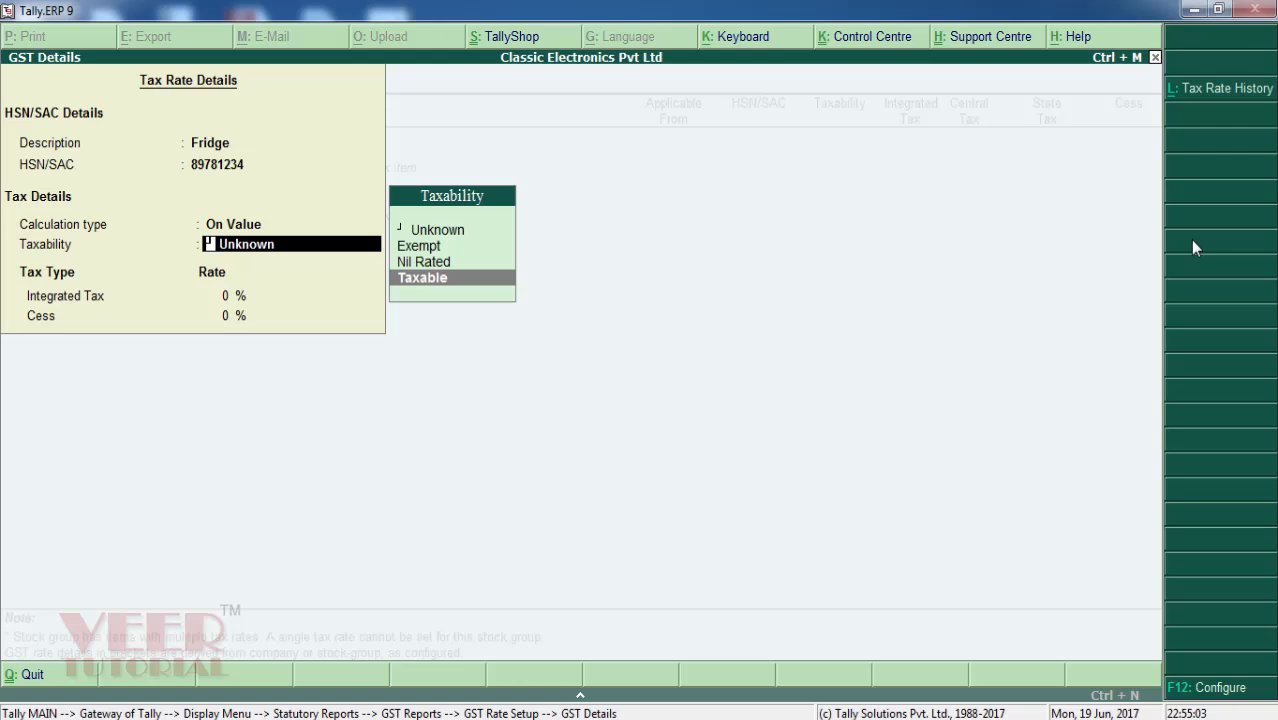
key("Return")
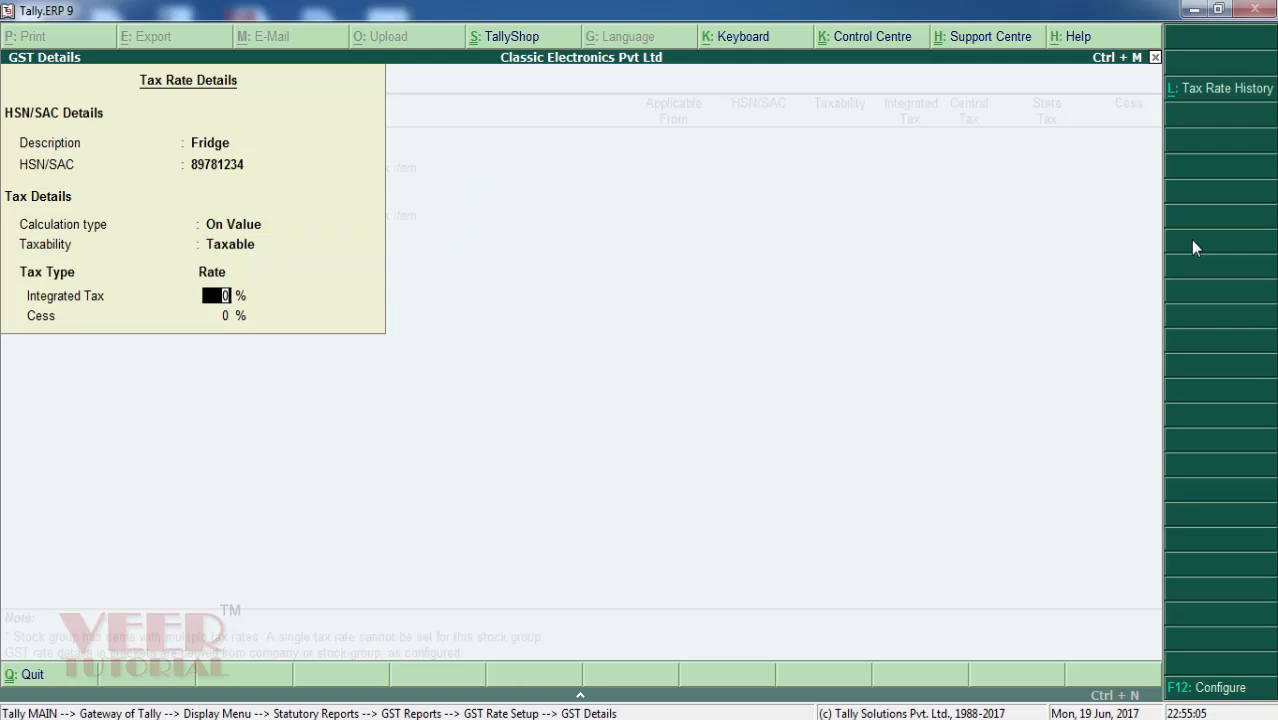
type("18")
key("Return")
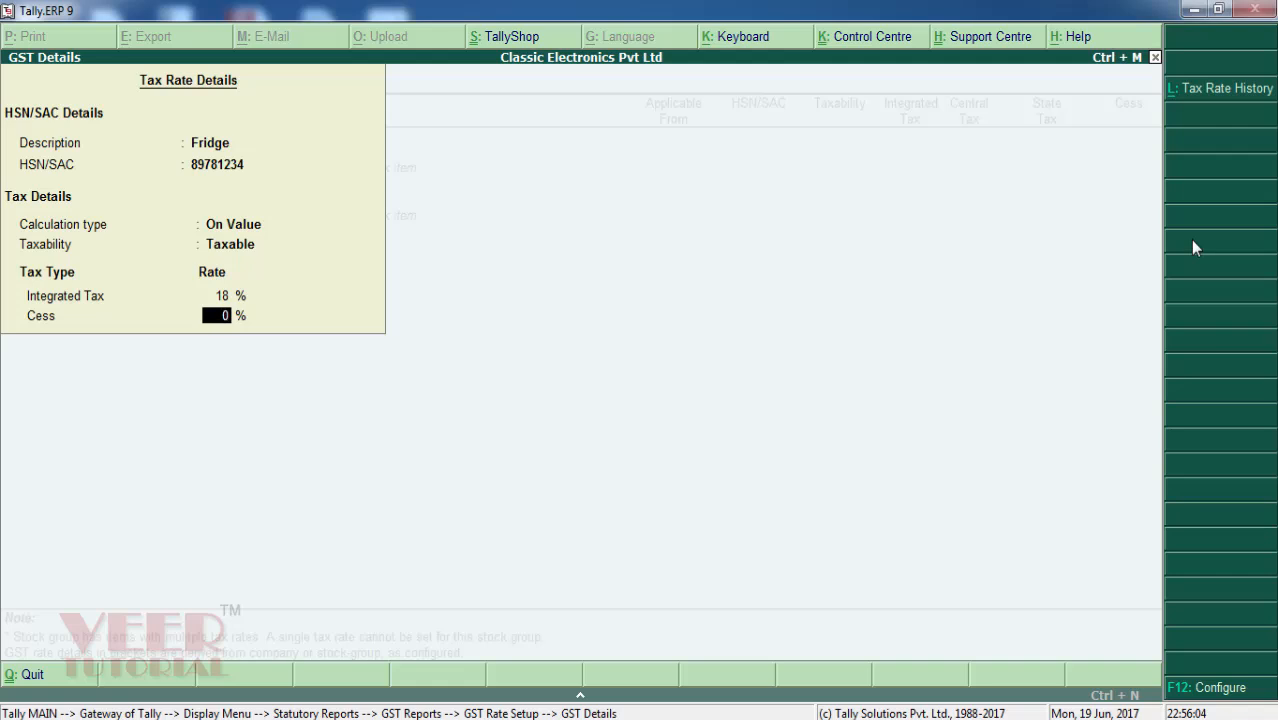
key("Return")
key("Return")
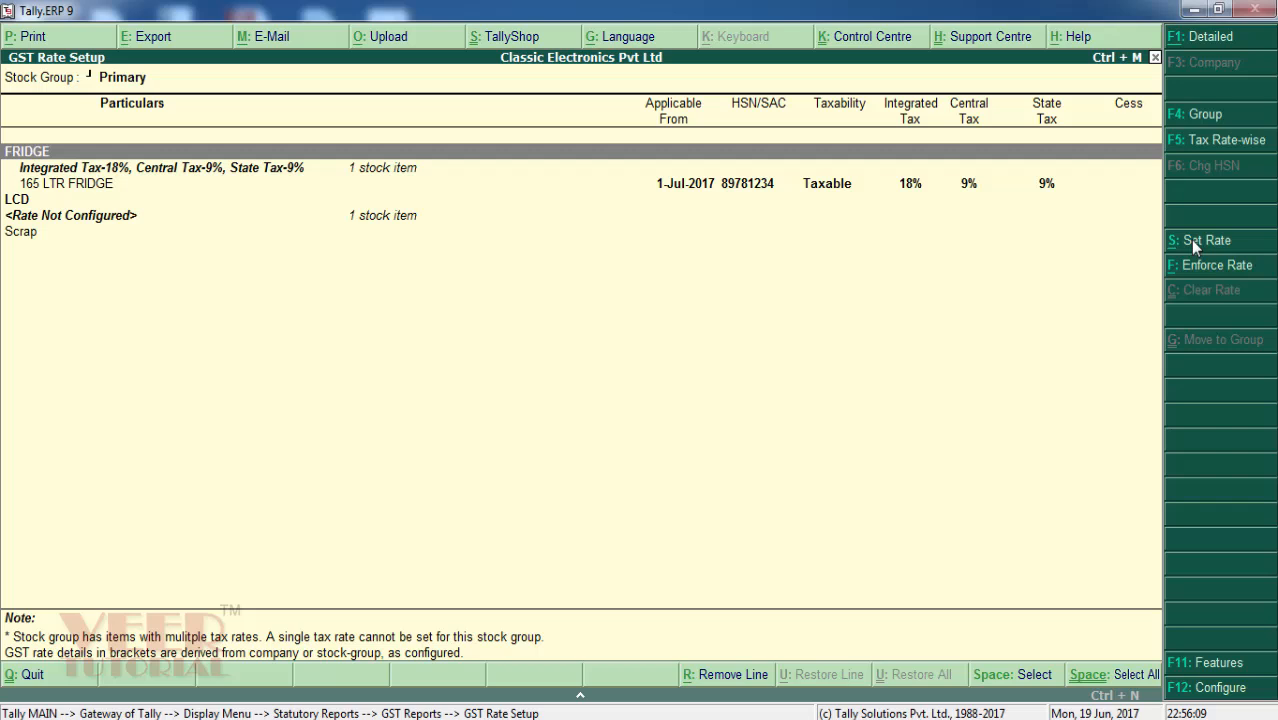
Step: Expand the LCD stock group and select both the 32 LCD and 40 LCD items
key("Down")
key("Down")
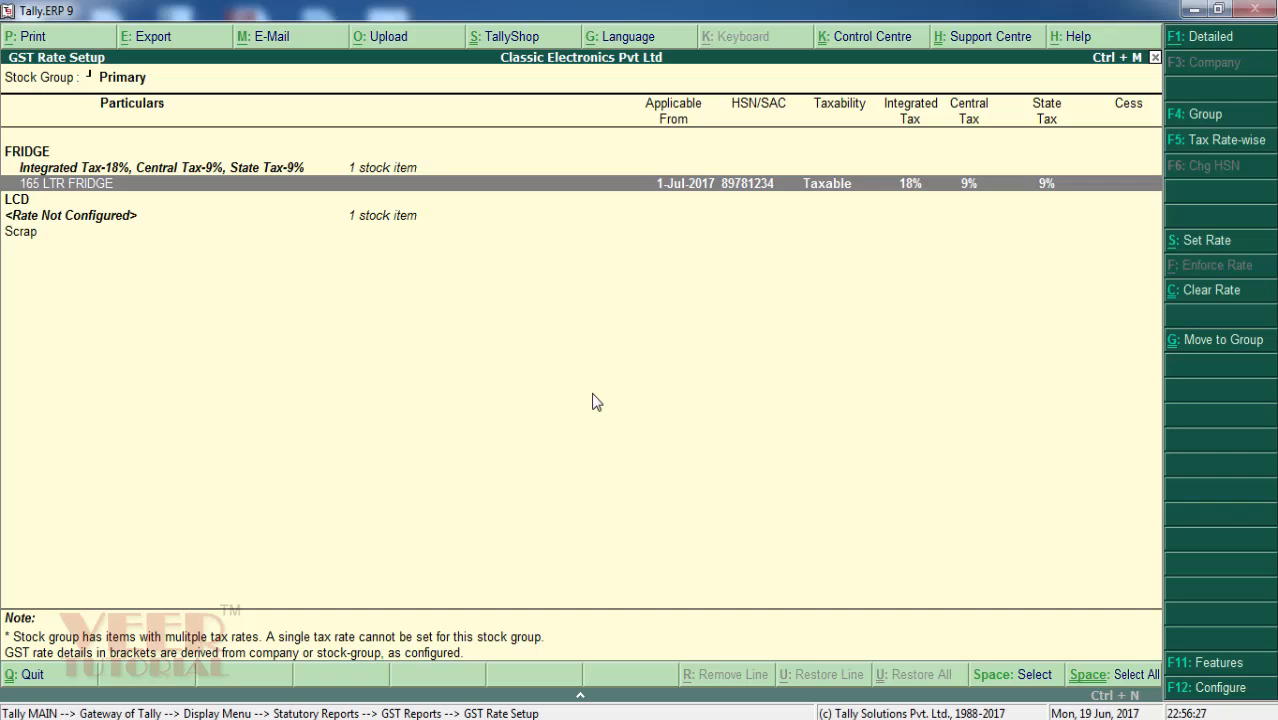
key("Down")
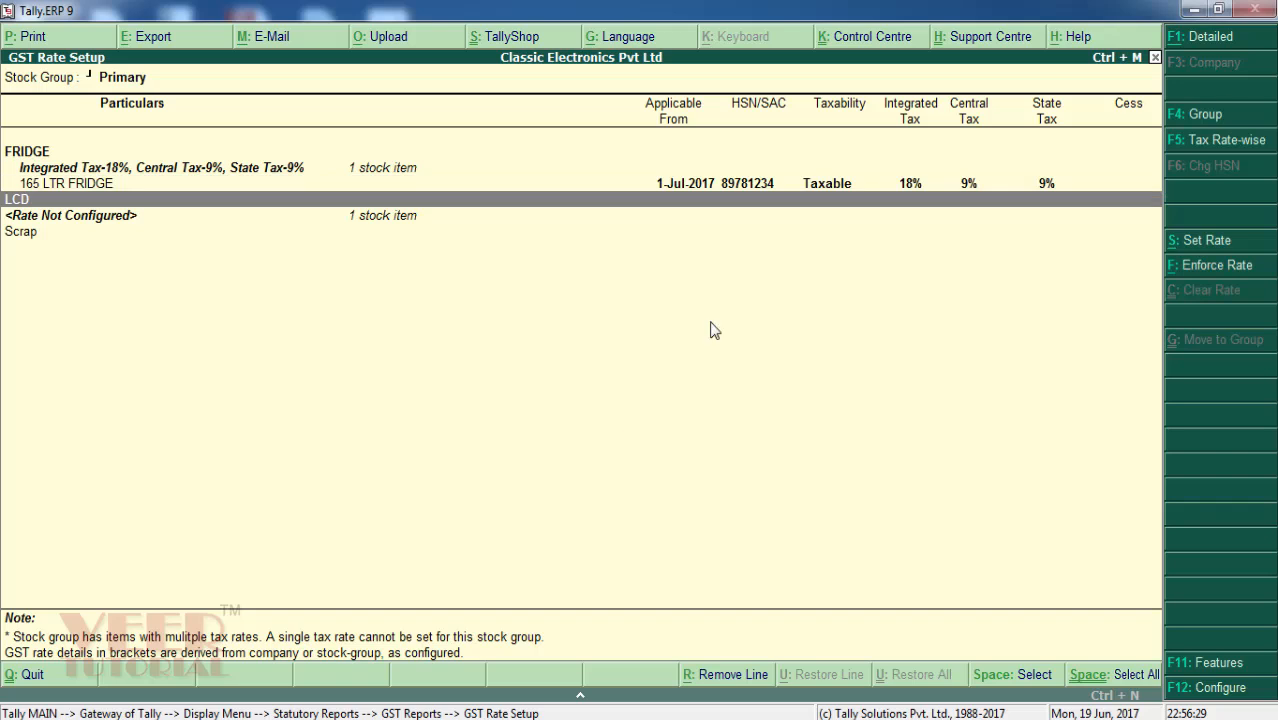
left_click(1205, 40)
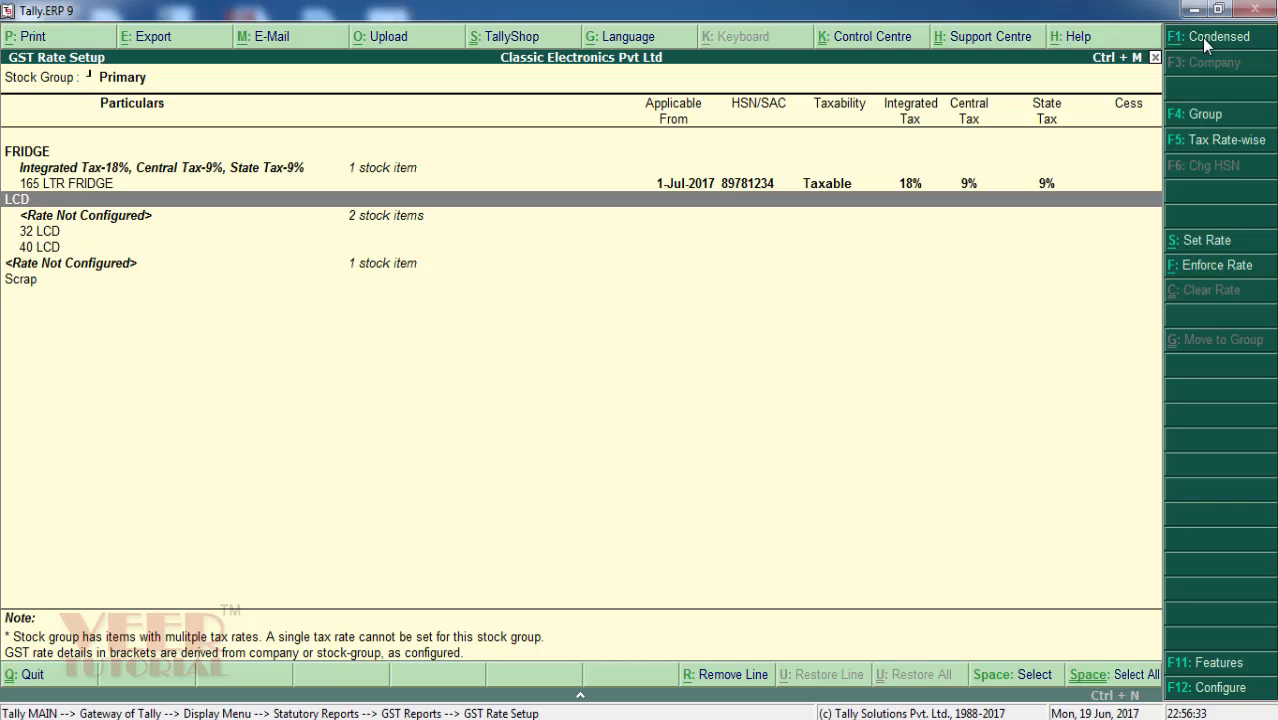
key("Down")
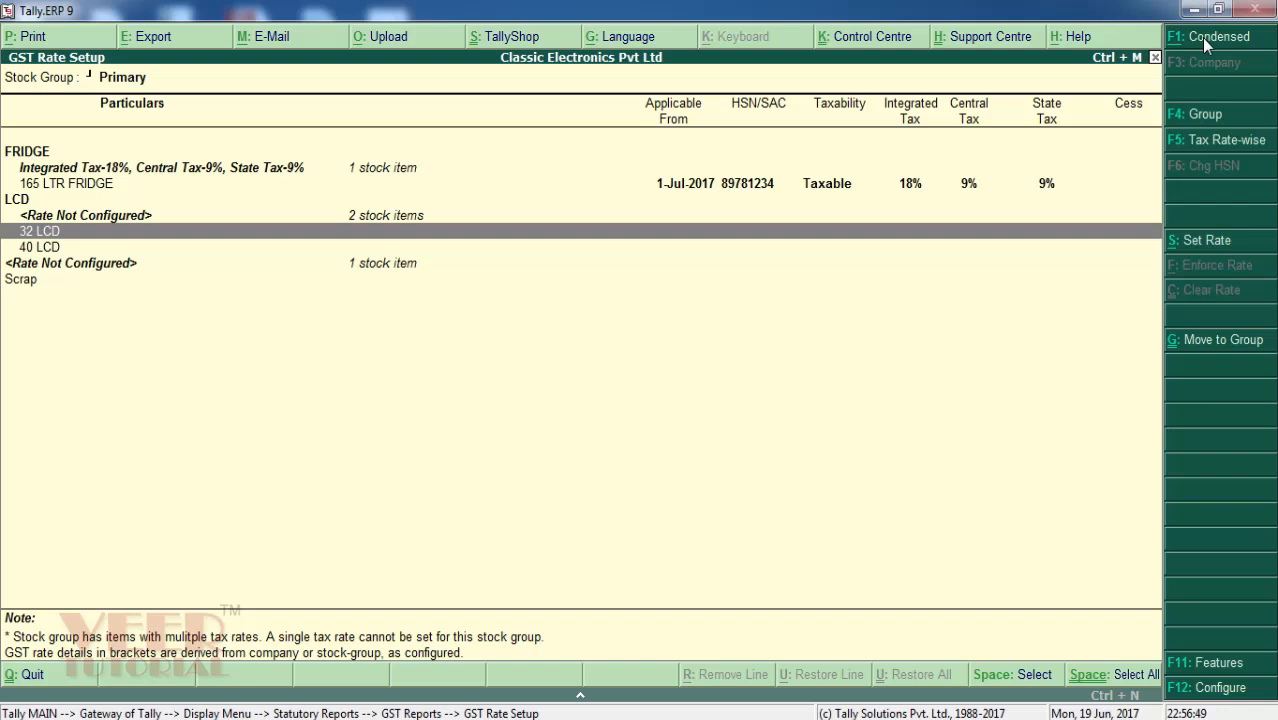
key("space")
key("Down")
key("space")
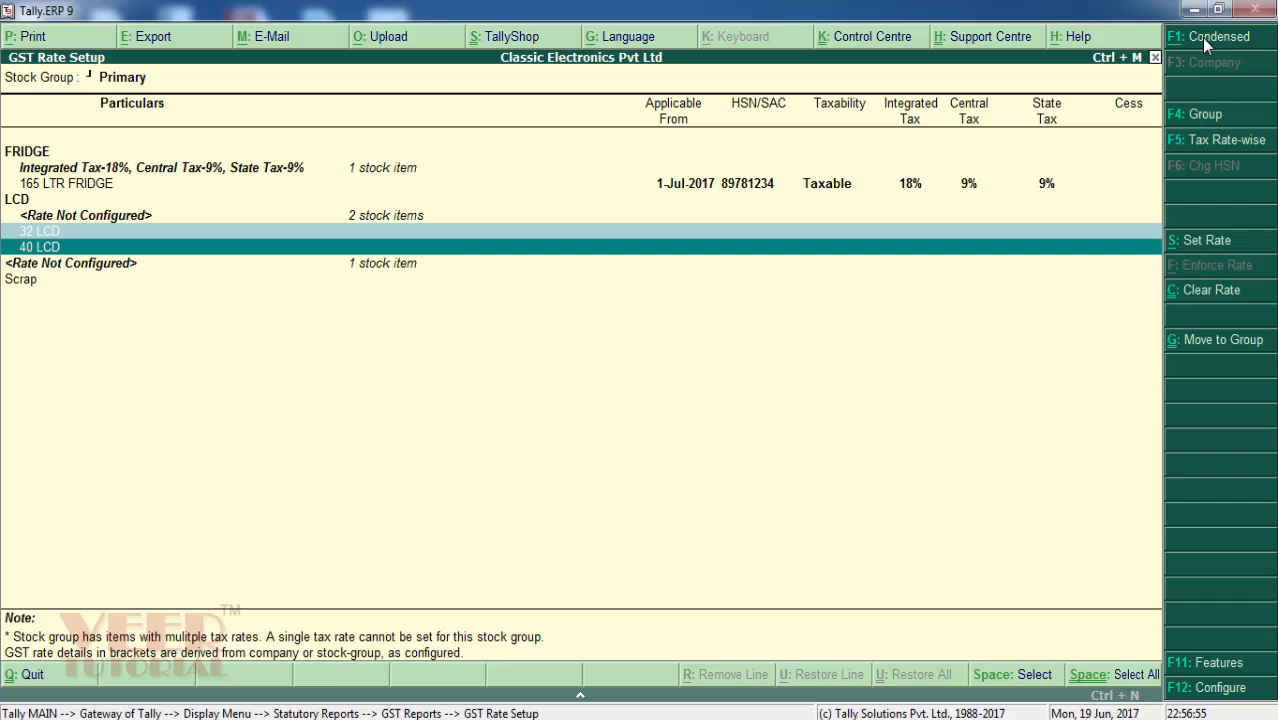
Step: Start a shared GST rate for the selected LCD items, applicable from 1-Jul-2017, with description Lcd and taxability Taxable
left_click(1200, 244)
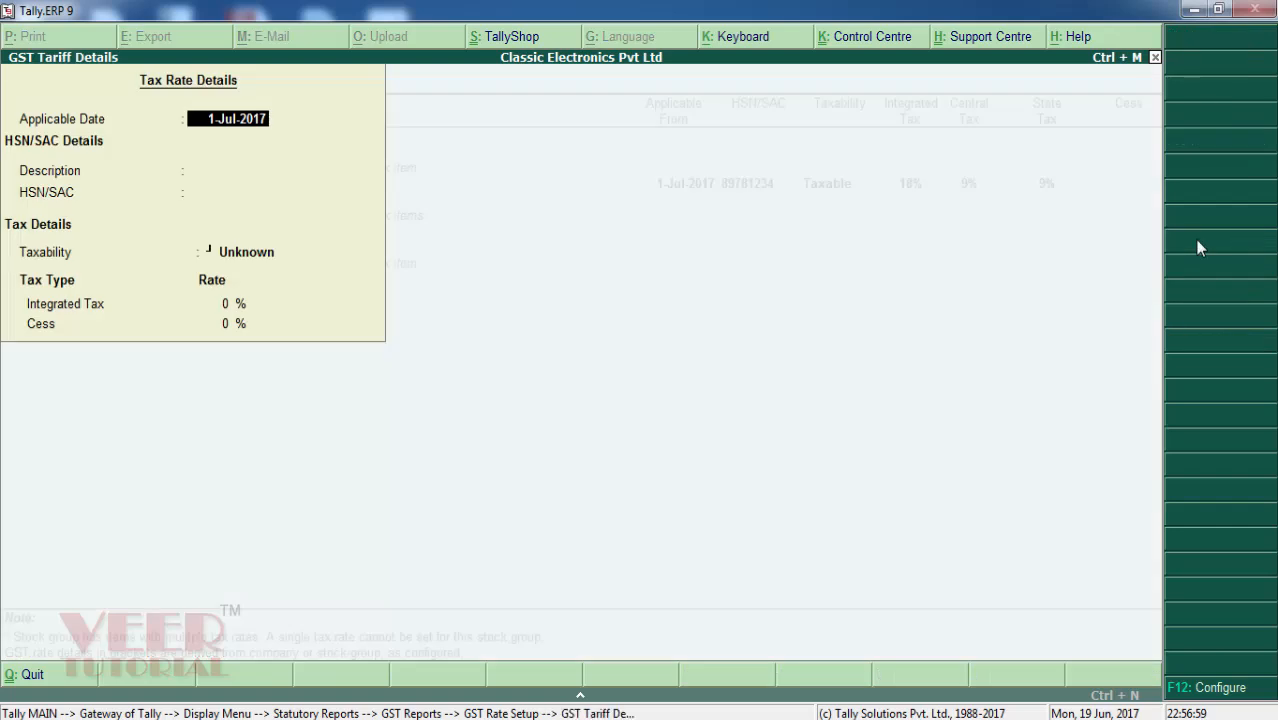
key("Return")
type("Lcd")
key("Return")
key("Return")
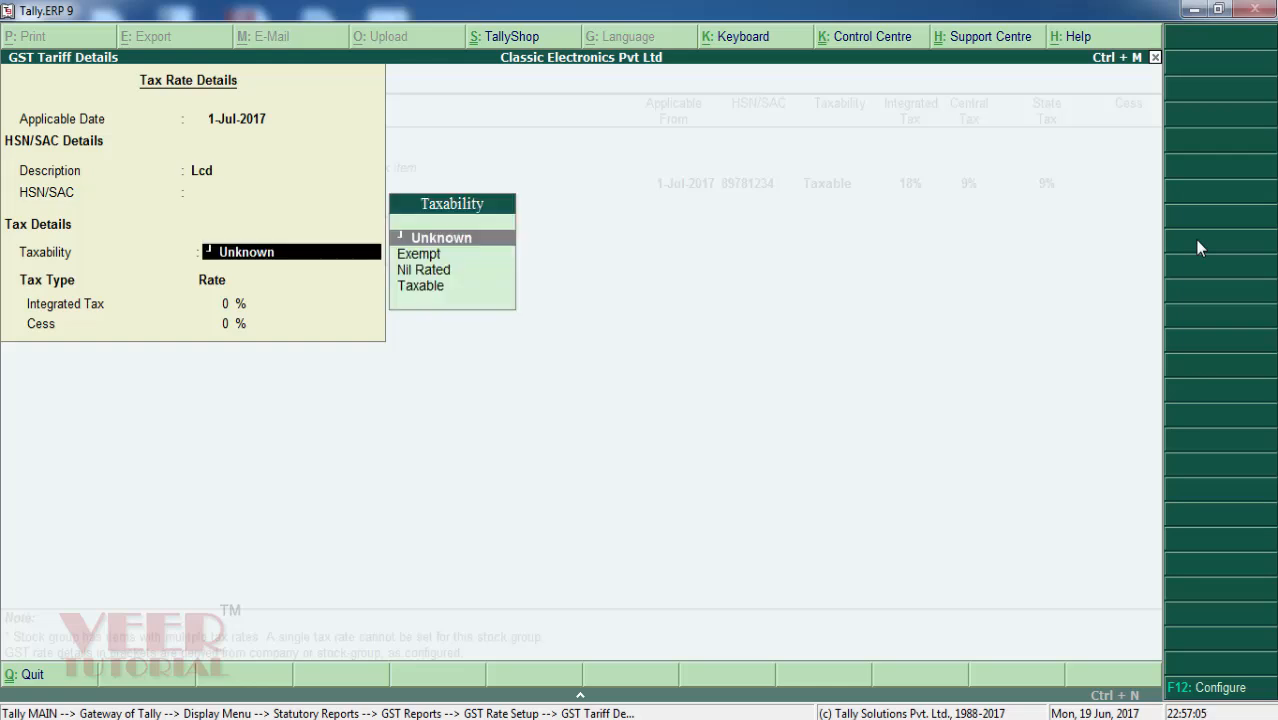
key("Down")
key("Down")
key("Down")
key("Return")
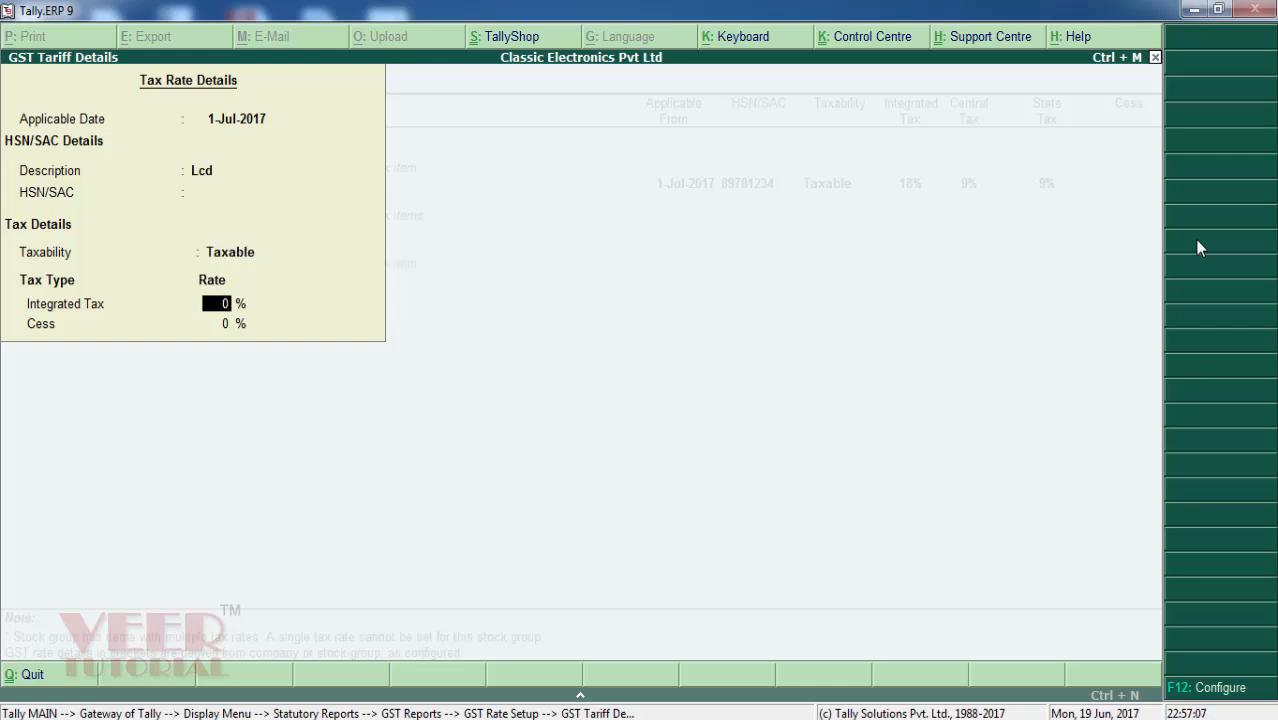
Step: Go back to the skipped HSN/SAC field of the LCD tax details and enter 87651234
key("BackSpace")
key("BackSpace")
key("Return")
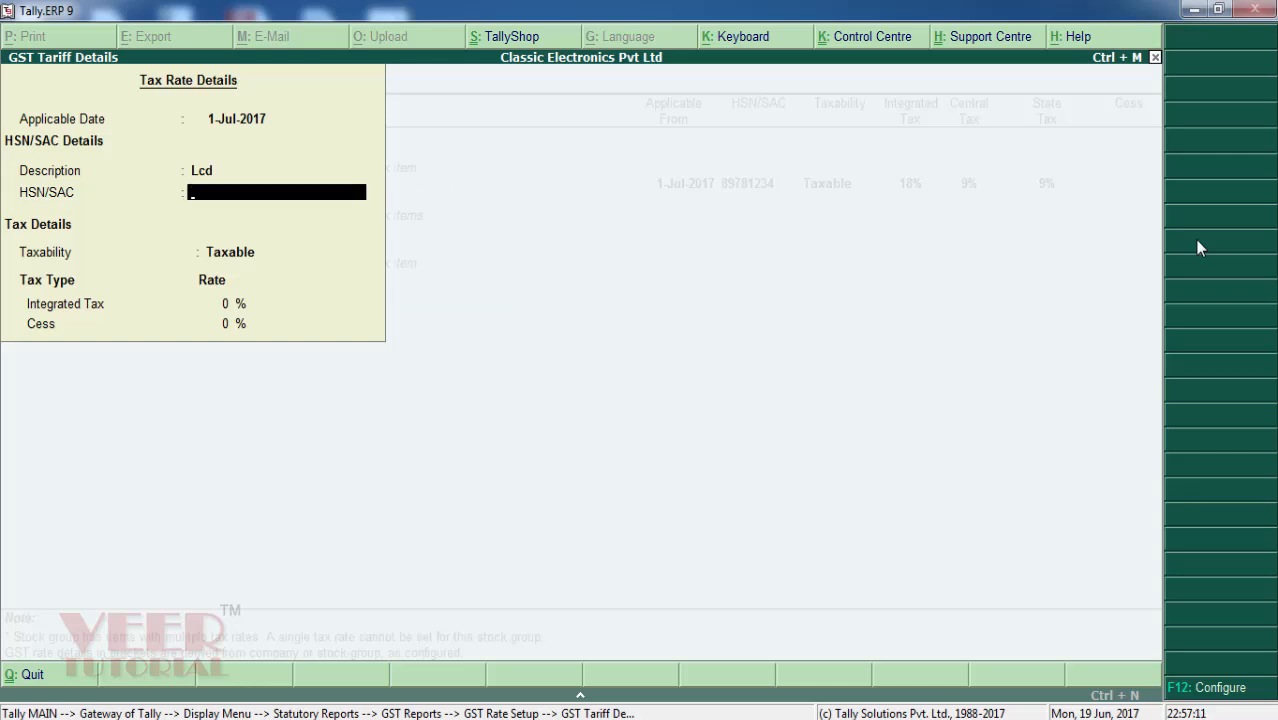
type("6")
key("BackSpace")
type("9")
key("BackSpace")
type("87651234")
key("Return")
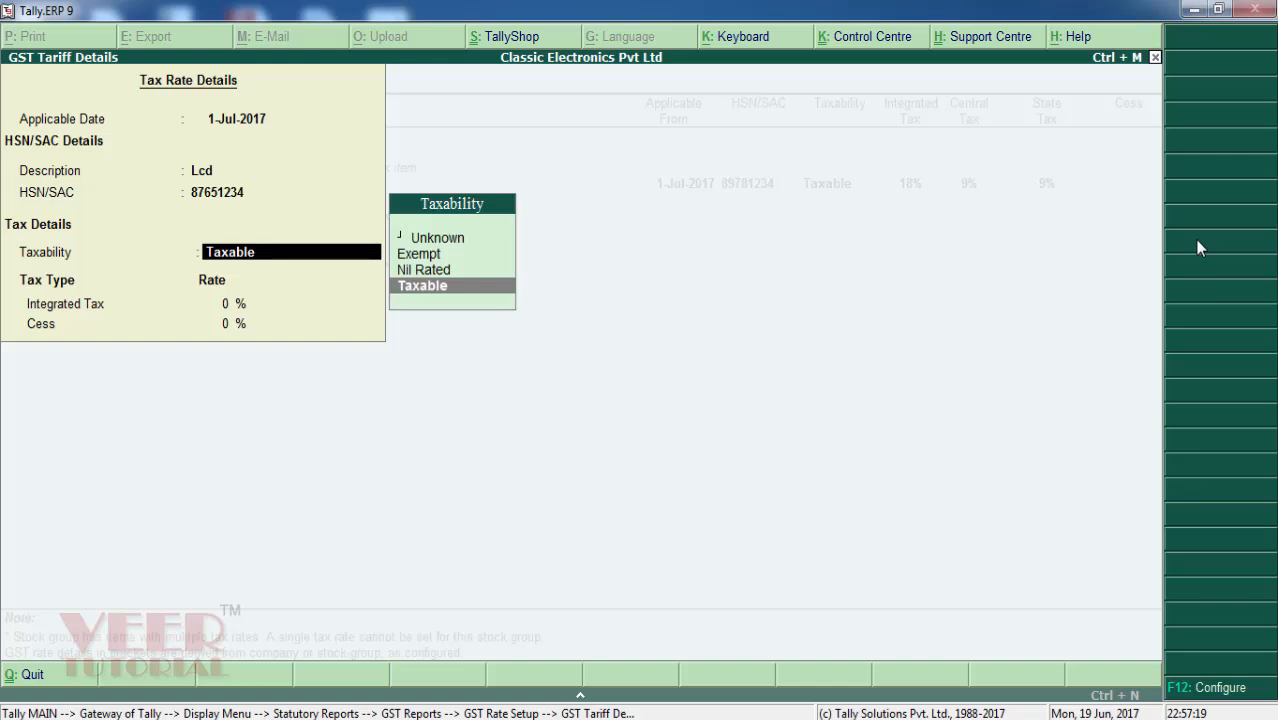
Step: Keep the LCD items Taxable, set integrated tax to 12% with 0% cess, and save the rates
key("Return")
type("12")
key("Return")
key("Return")
key("Return")
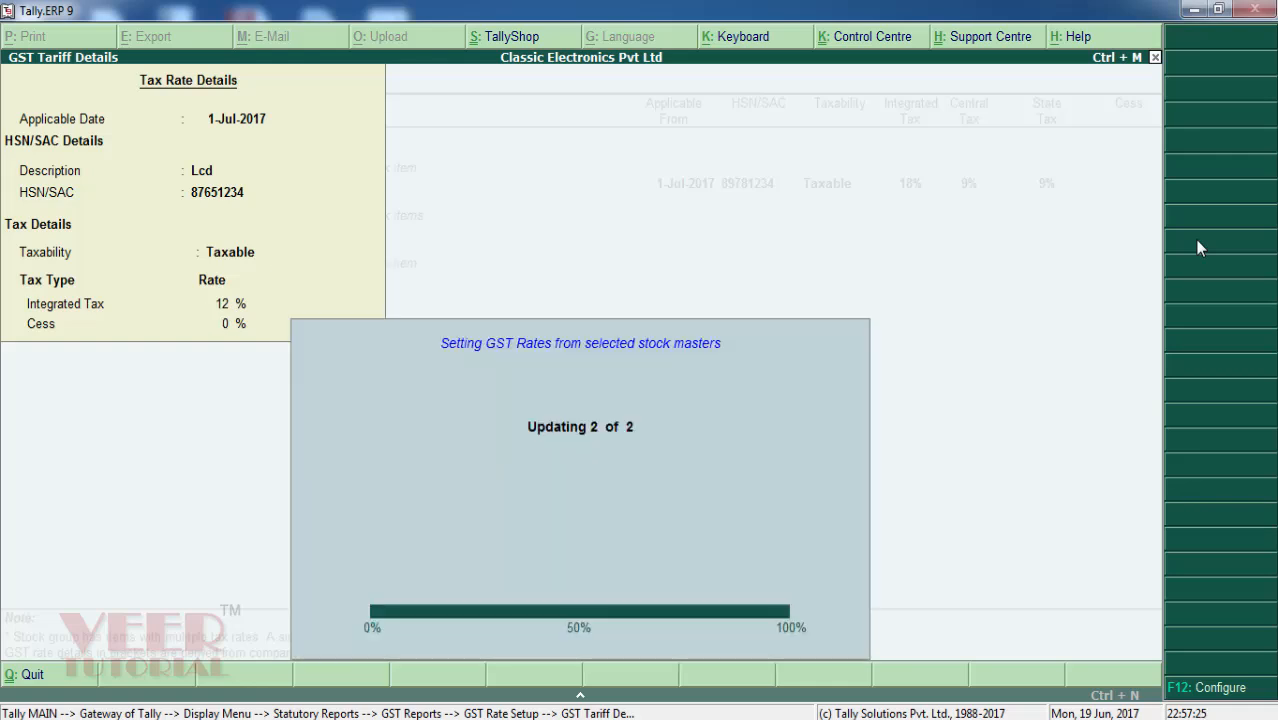
key("Down")
key("Down")
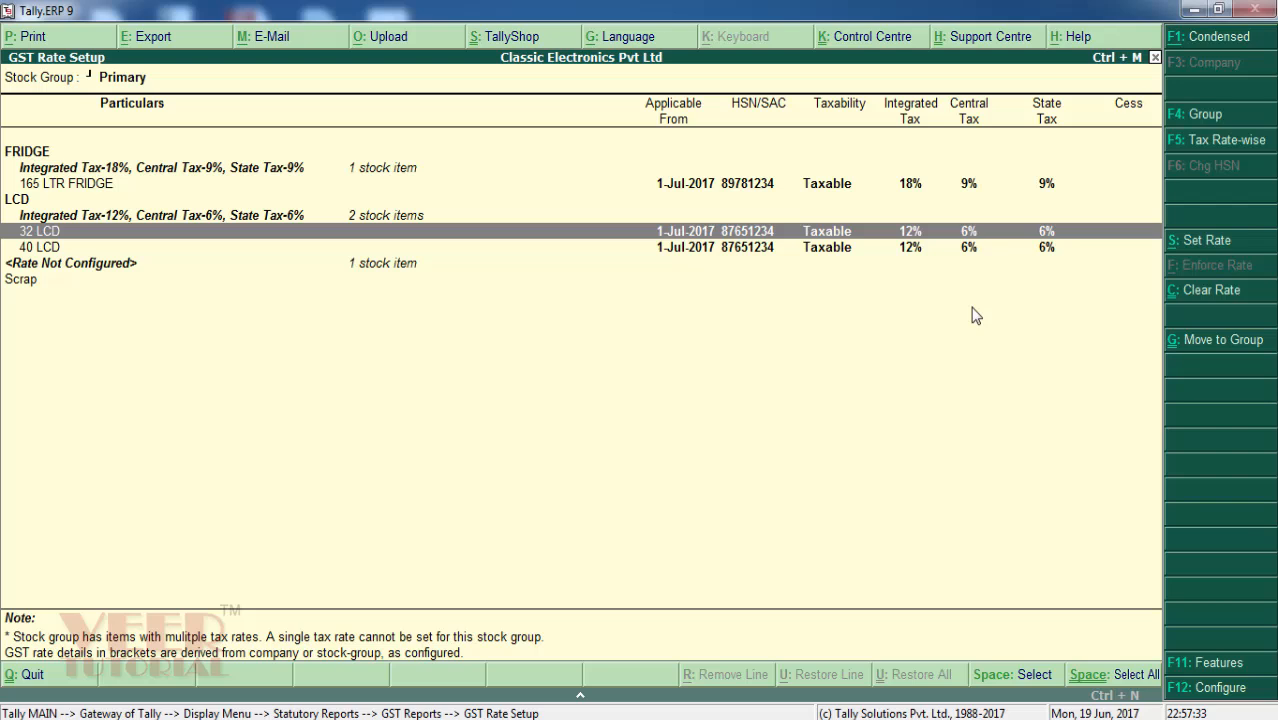
key("Up")
key("Up")
key("Up")
key("Up")
key("Up")
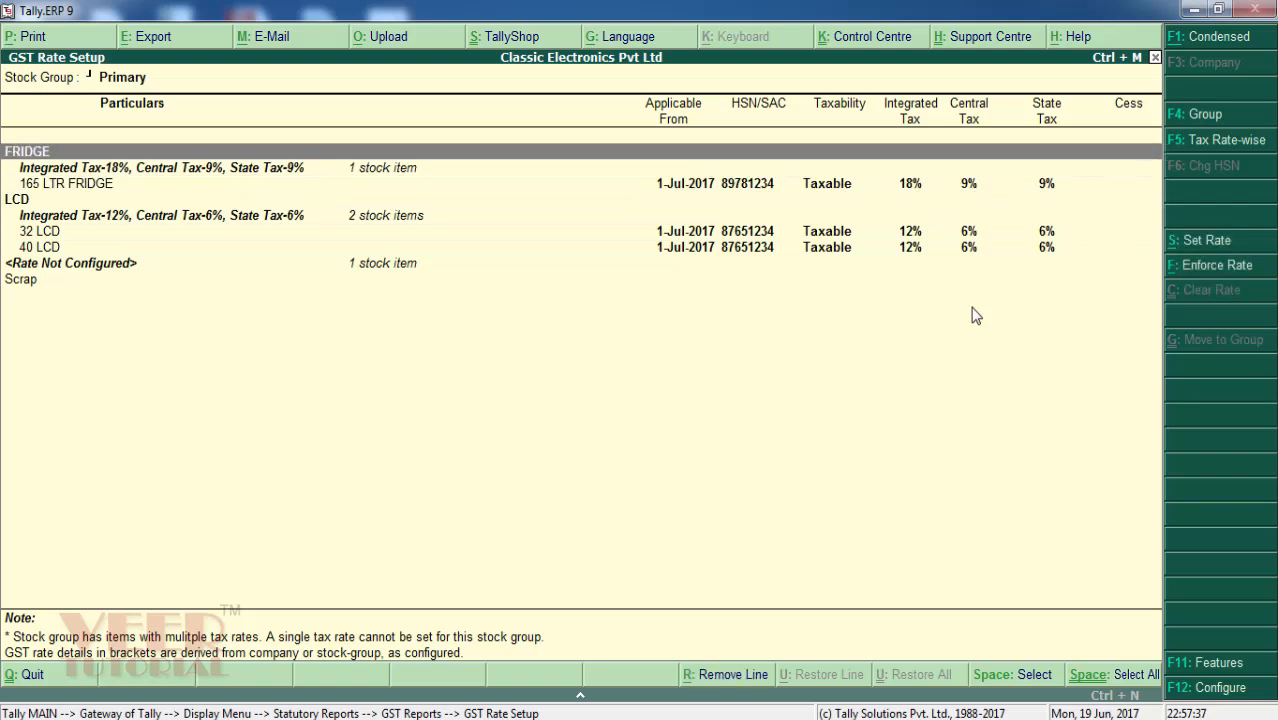
Step: Leave the GST rate setup and return to the Gateway of Tally
key("Escape")
key("Escape")
key("Escape")
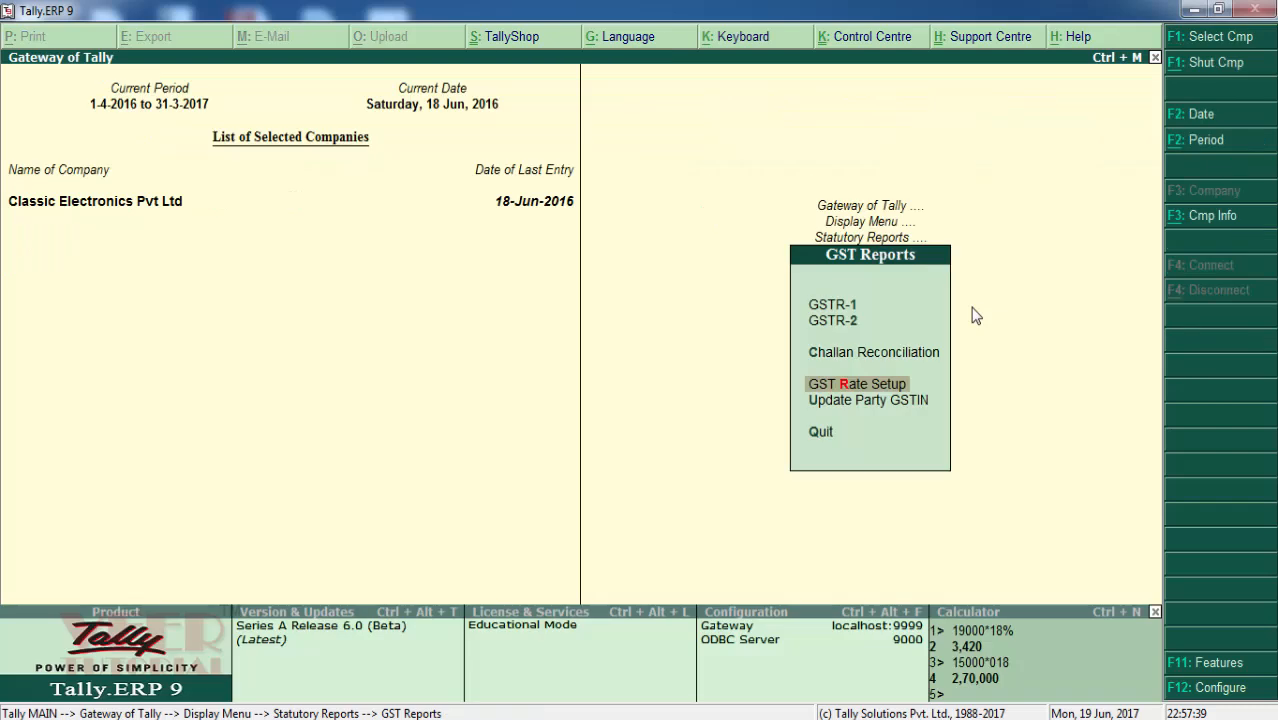
key("Escape")
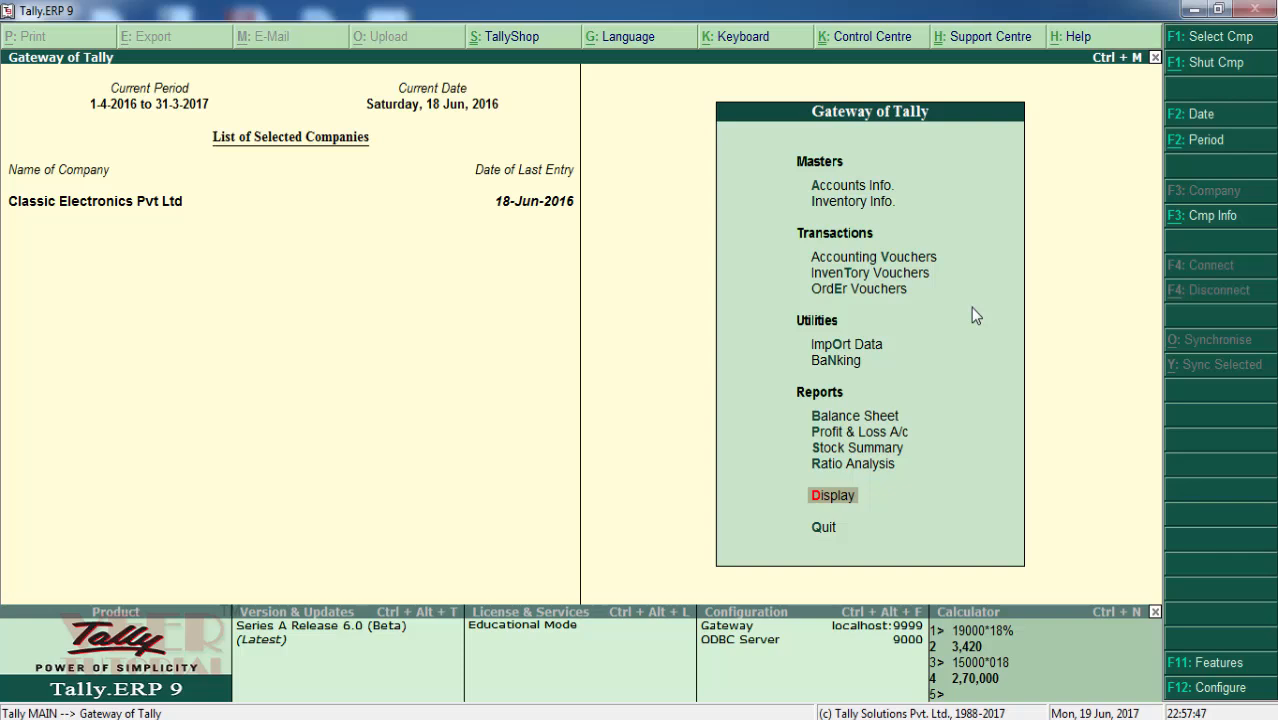
Step: Open the creation form for a new single ledger under the accounts masters
key("Up")
key("Up")
key("Up")
key("Up")
key("Up")
key("Up")
key("Up")
key("Up")
key("Up")
key("Up")
key("Up")
key("Return")
key("Down")
key("Return")
key("Return")
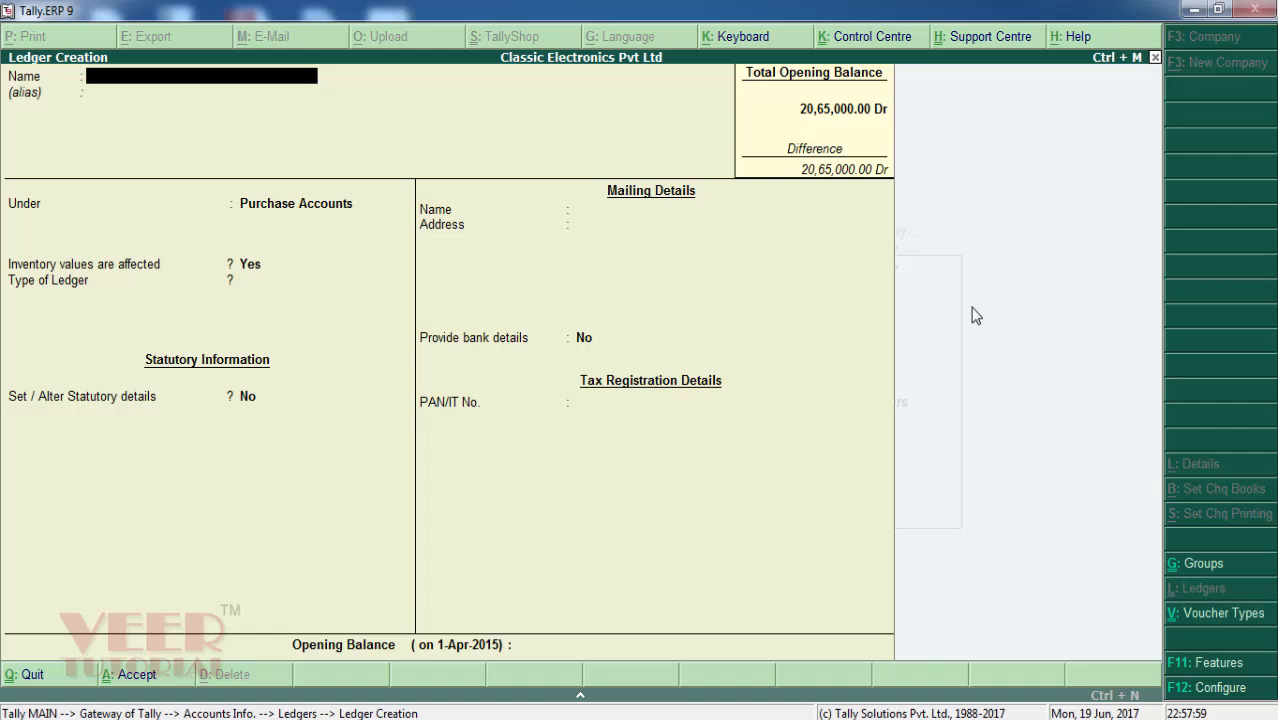
Step: Name the ledger Sales IGST under Sales Accounts, with inventory values affected set to Yes and ledger type Not Applicable
type("Sales IGST")
key("Return")
key("Return")
type("SALES")
key("Return")
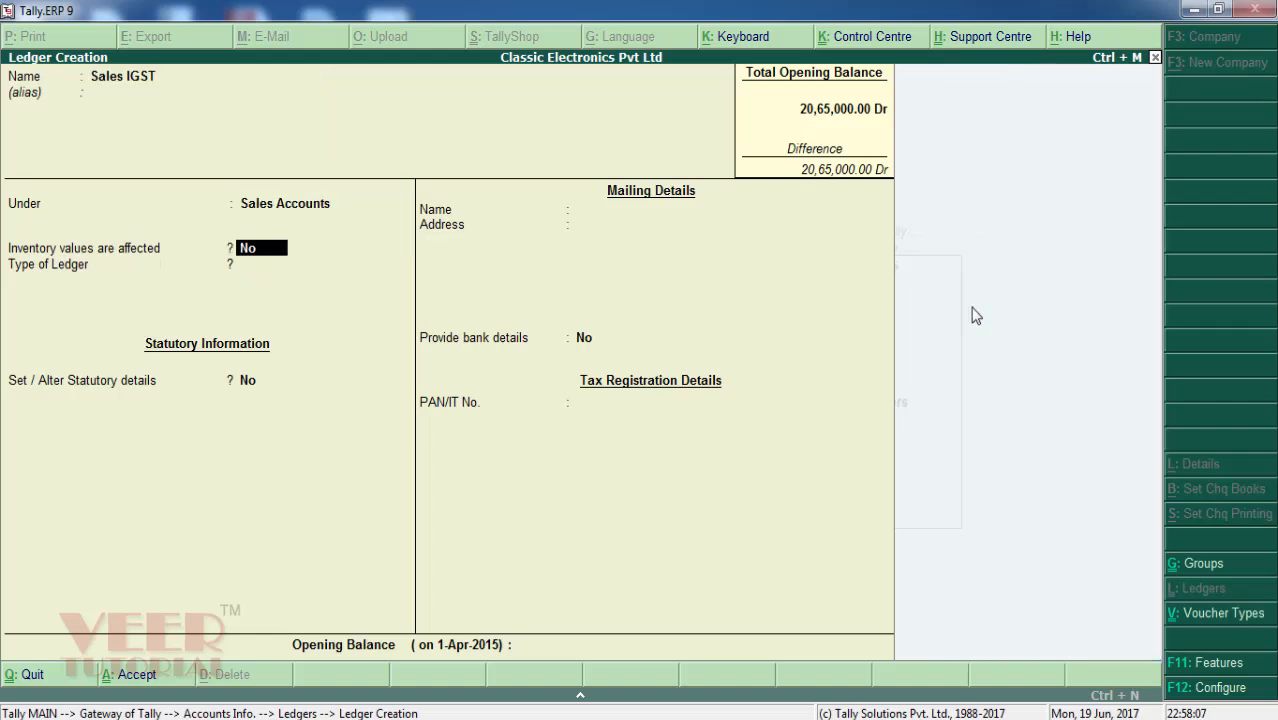
type("y")
key("Return")
key("Return")
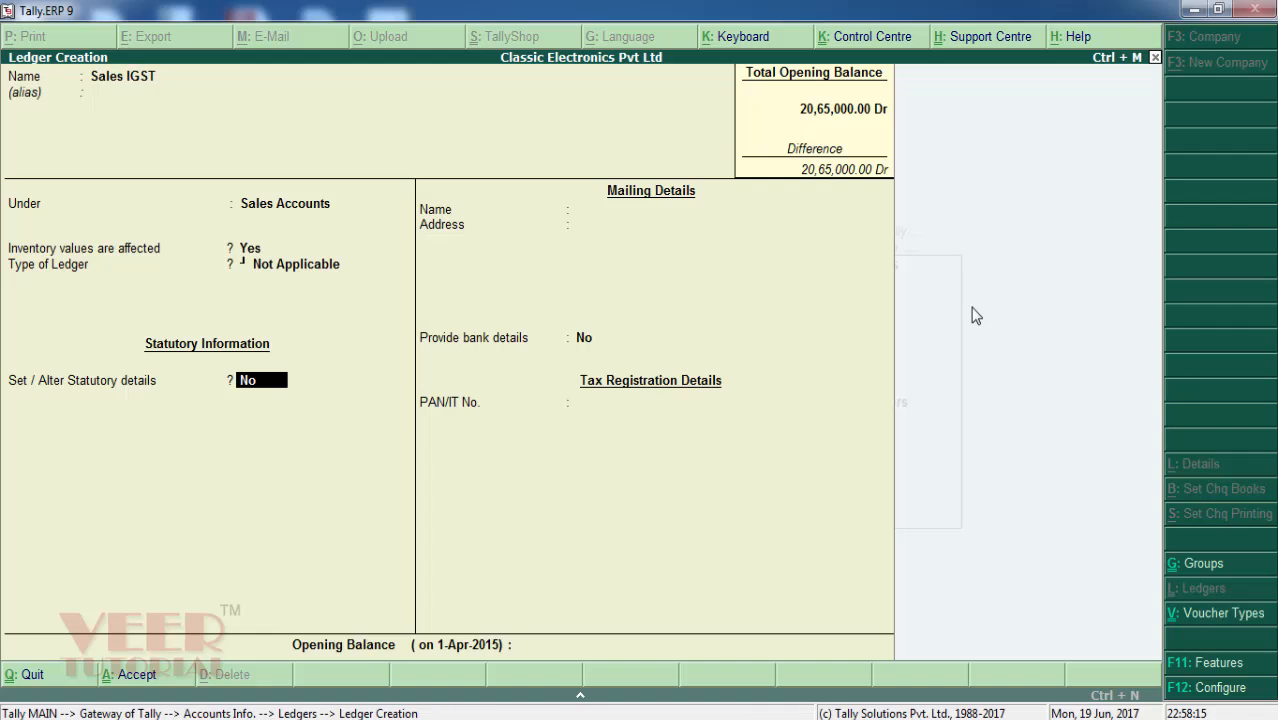
Step: Enable the ledger's statutory details, keeping GST Applicable without separate GST details and setting the type of supply to Goods
type("y")
key("Return")
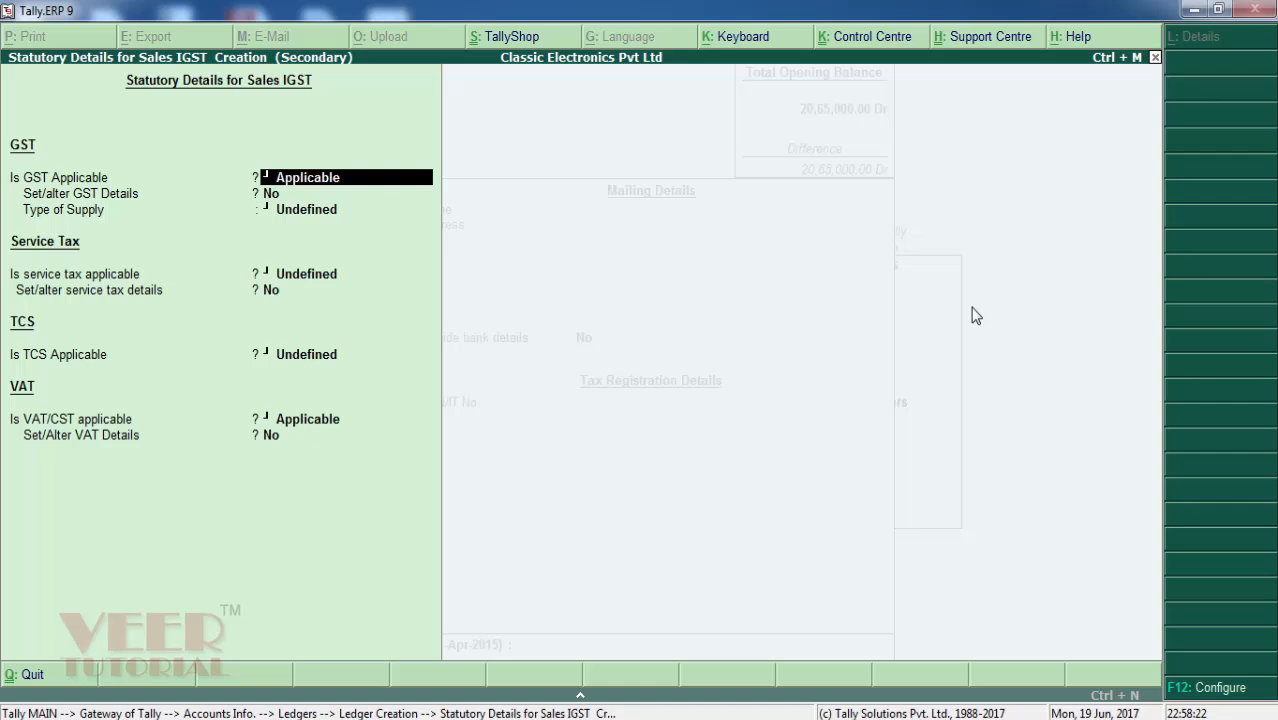
key("Return")
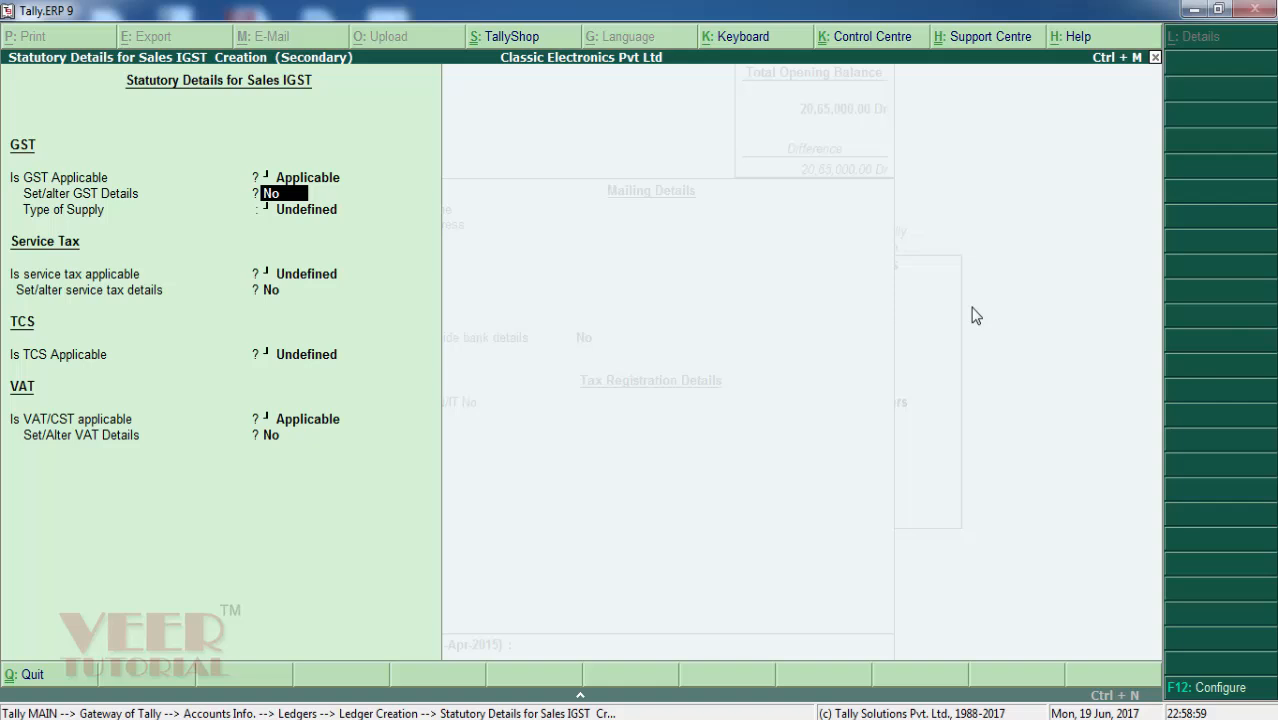
key("Return")
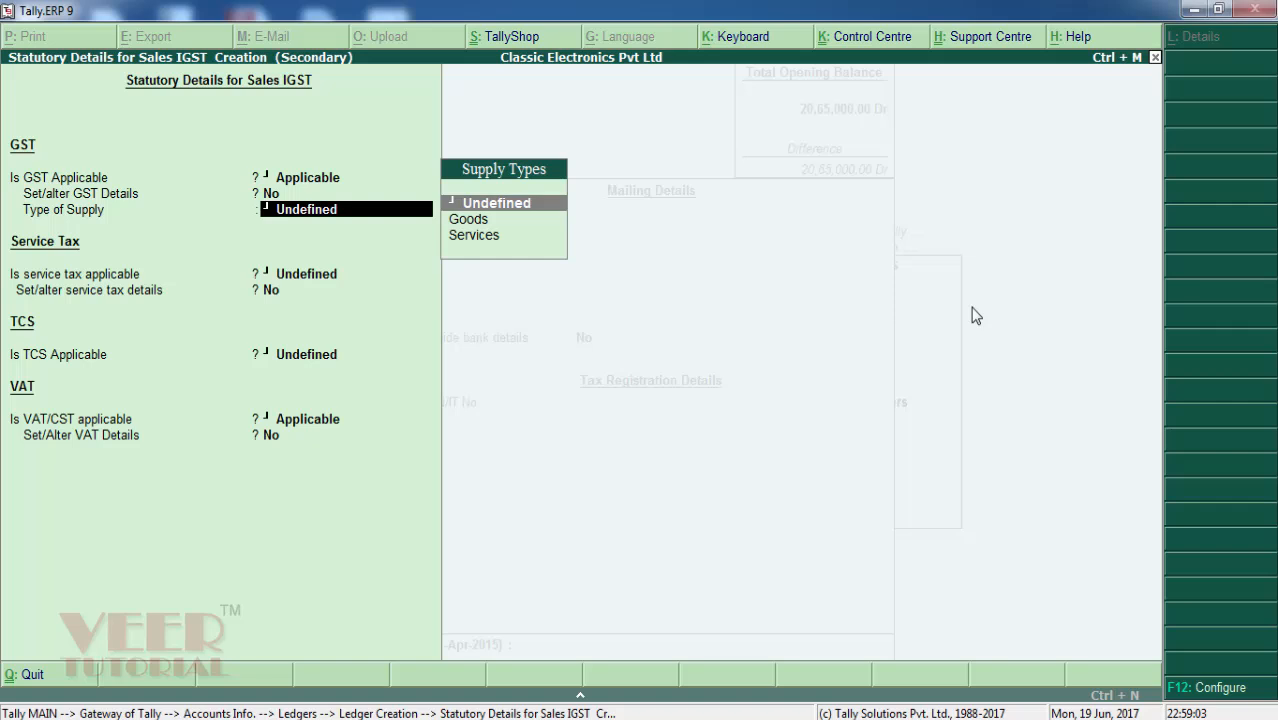
key("Down")
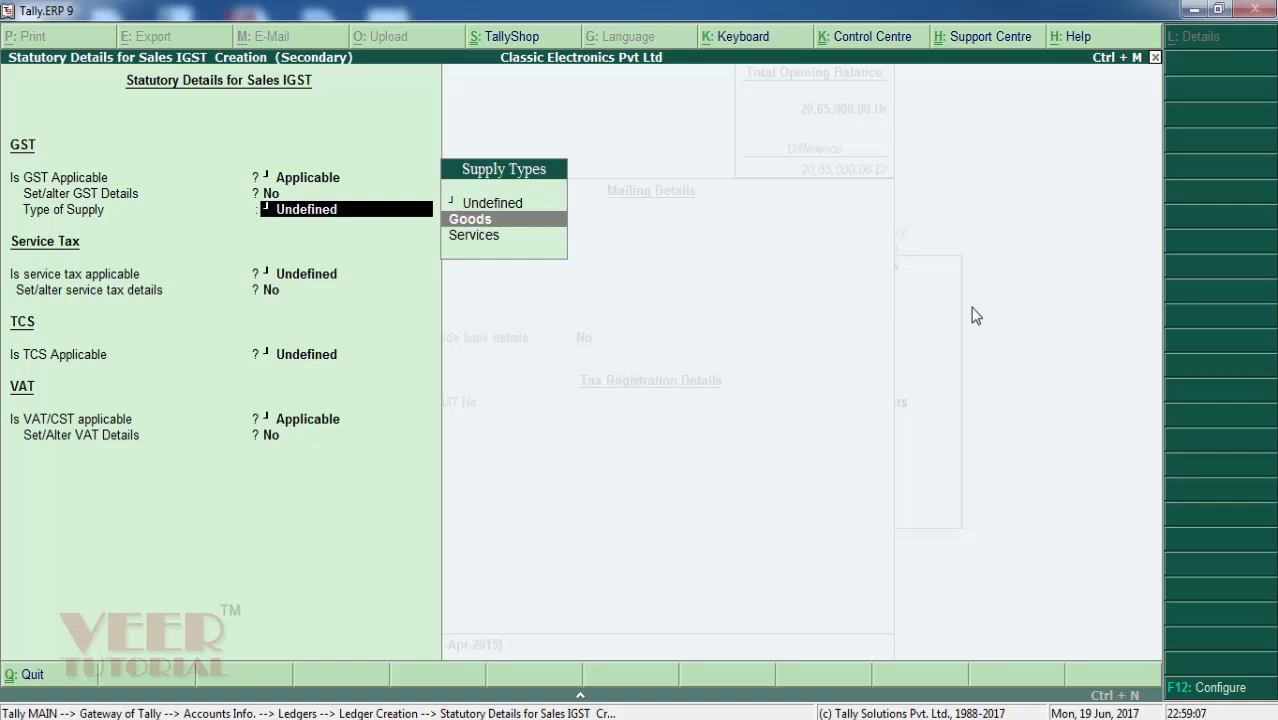
key("Return")
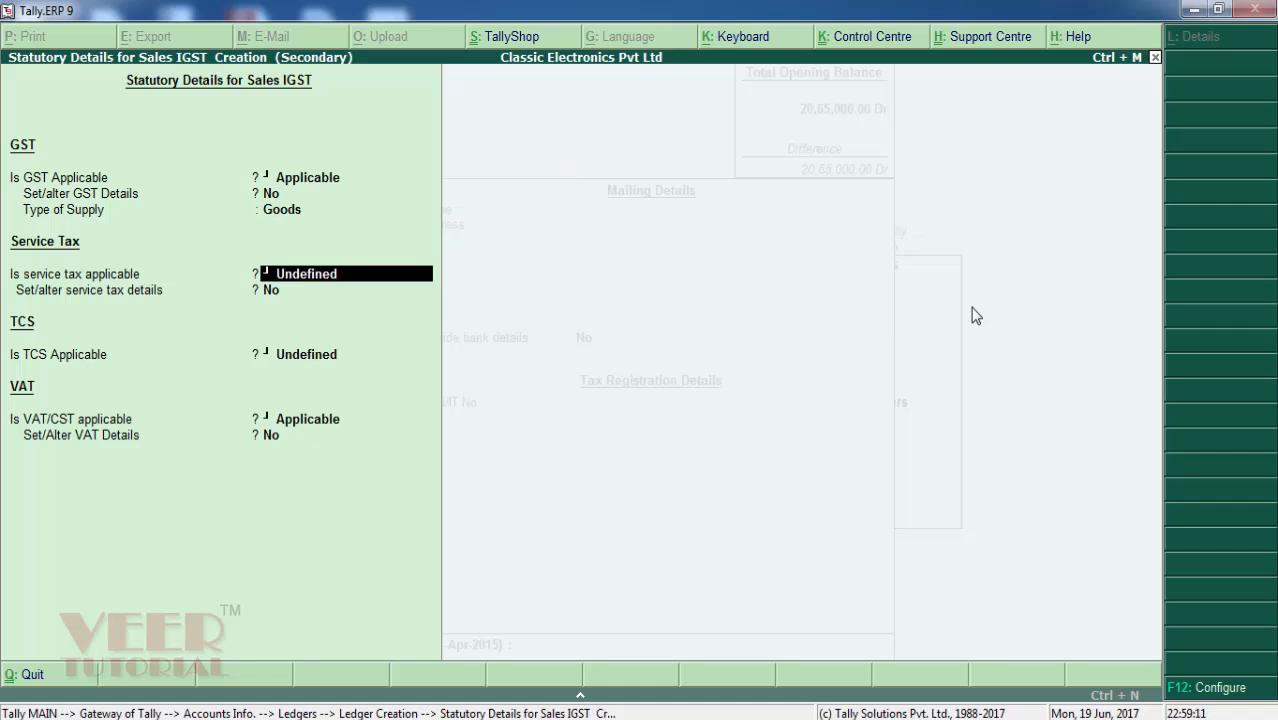
Step: Set service tax, TCS and VAT/CST to Not Applicable in the Sales IGST statutory details
key("Down")
key("Down")
key("Return")
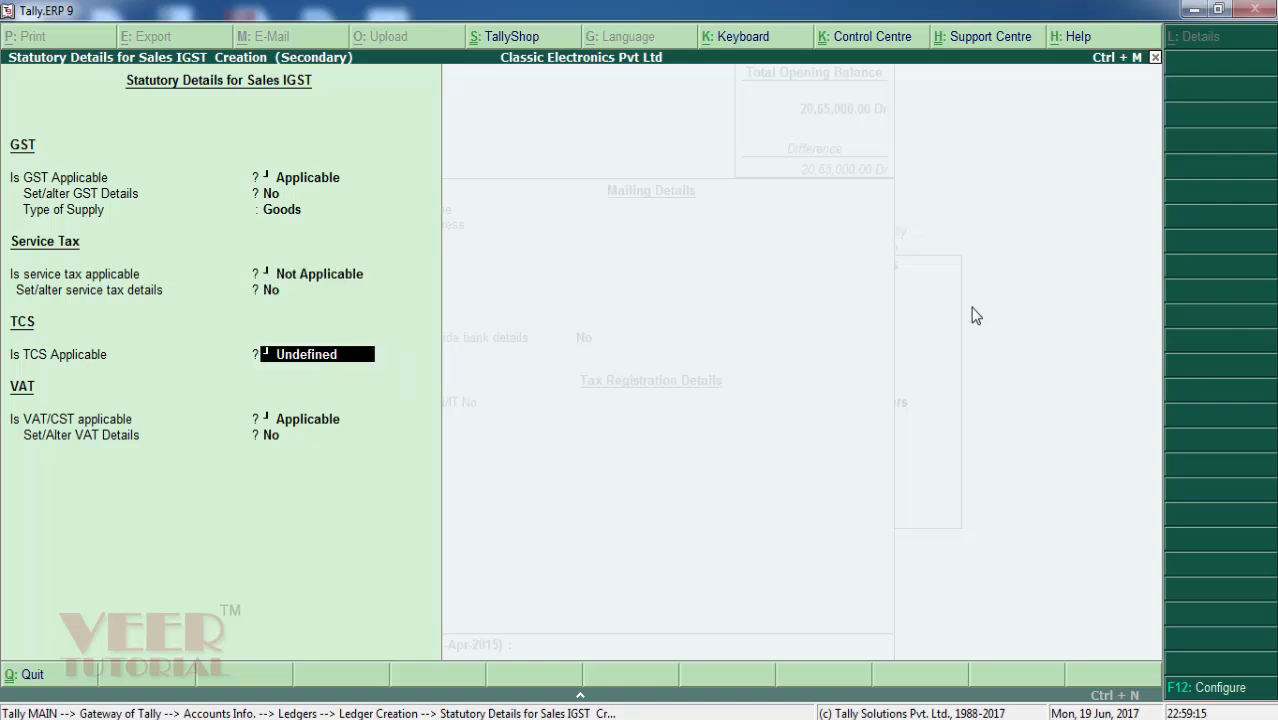
key("Down")
key("Down")
key("Return")
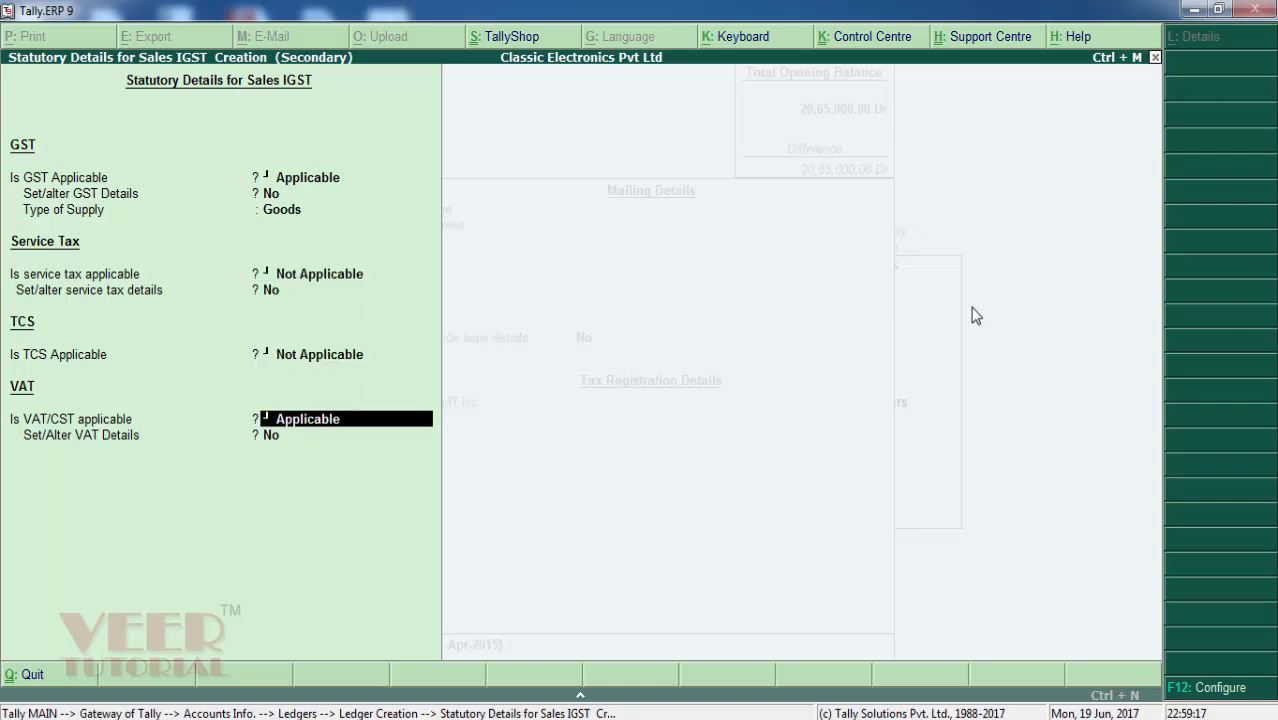
key("Down")
key("Down")
key("Return")
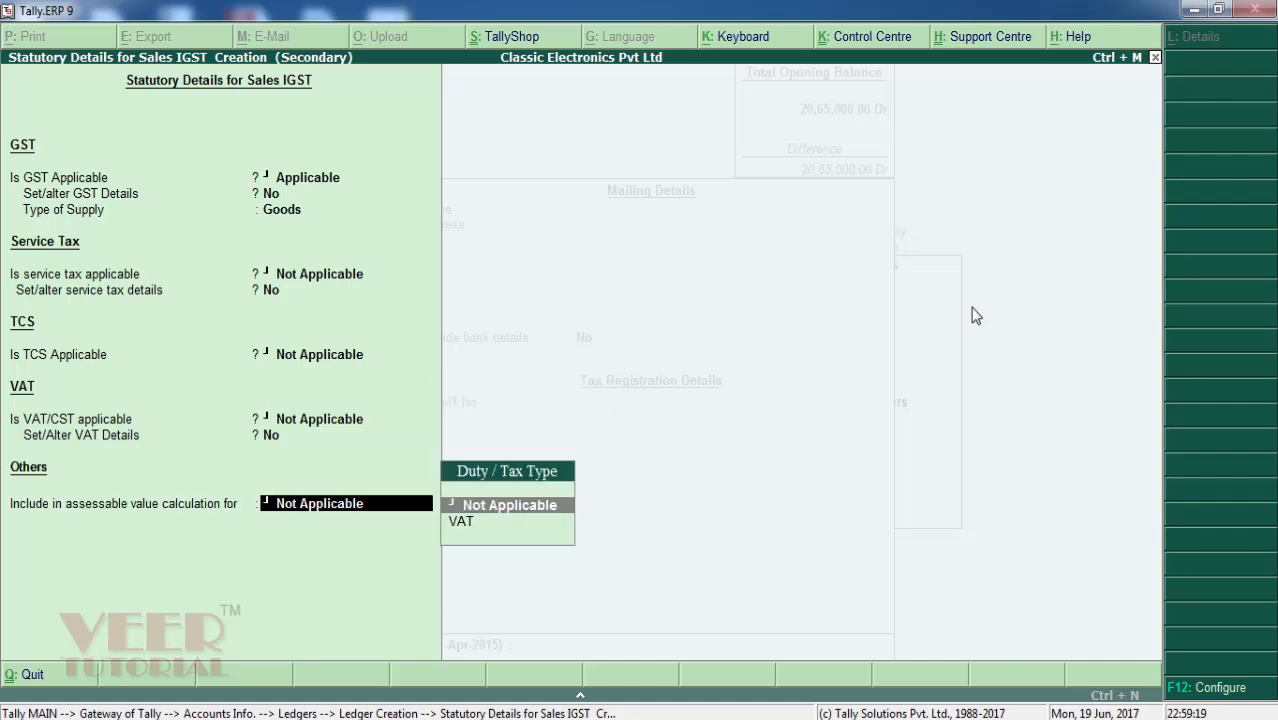
Step: Keep the assessable value calculation Not Applicable, leave bank details at No and the opening balance empty, and save the Sales IGST ledger
key("Return")
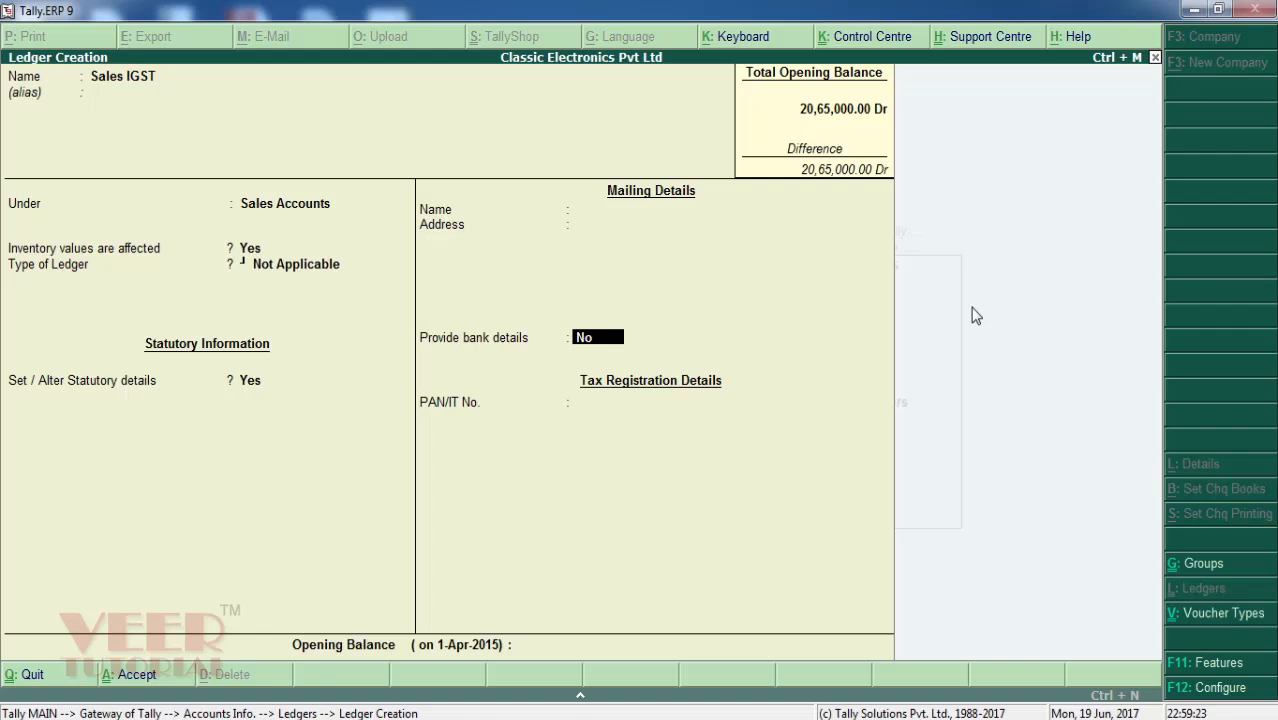
key("Return")
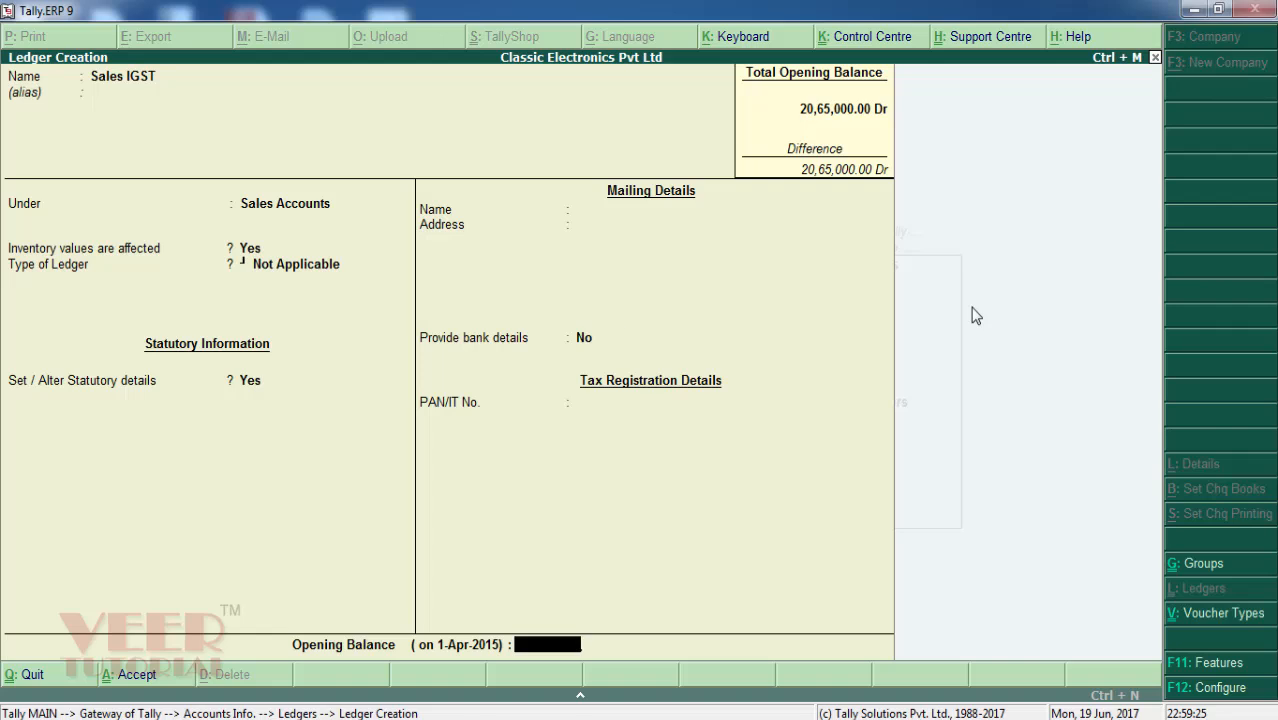
key("Return")
key("Return")
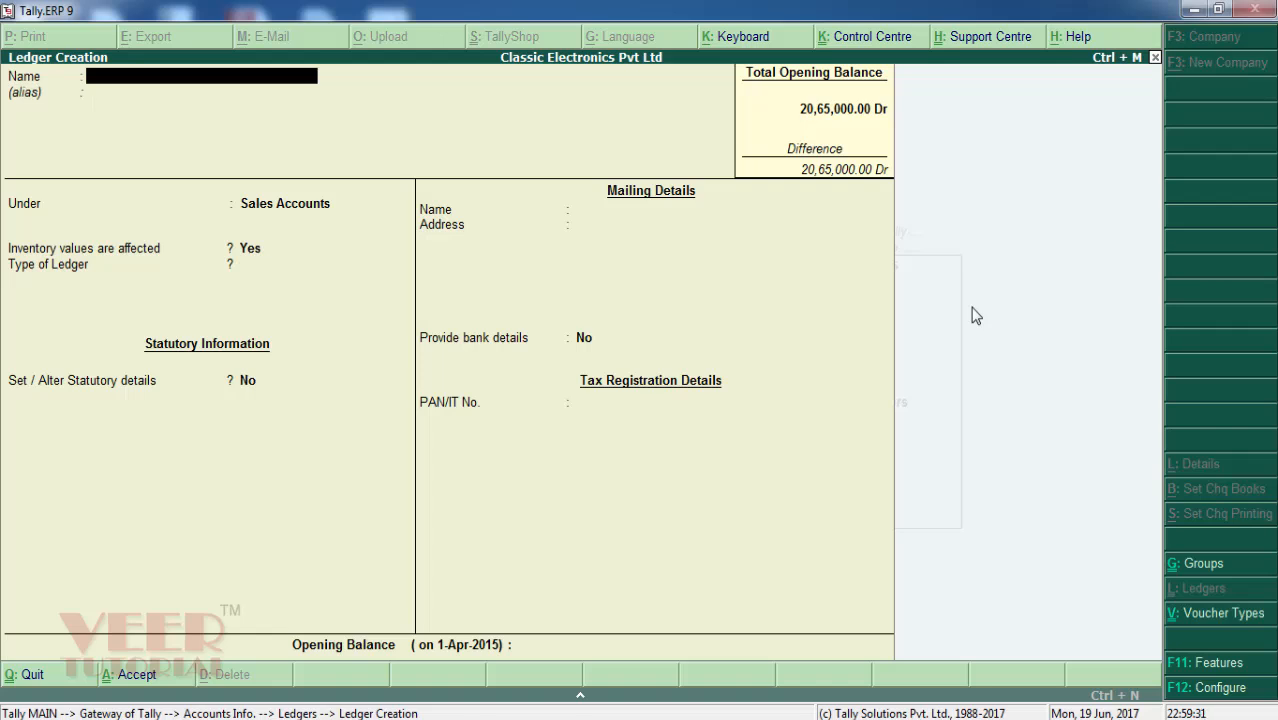
Step: Name the new ledger IGST OUTPUT and place it under the Duties & Taxes group
type("IGST OUTPUT")
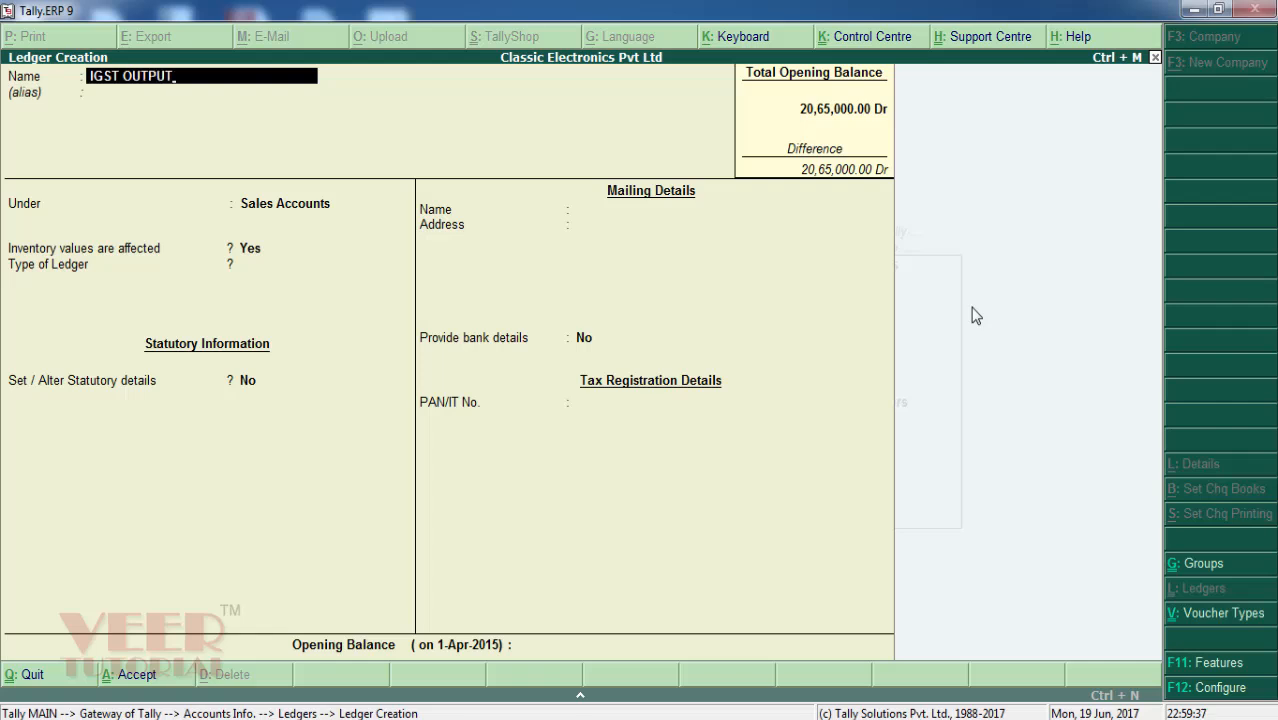
key("Return")
type("DU")
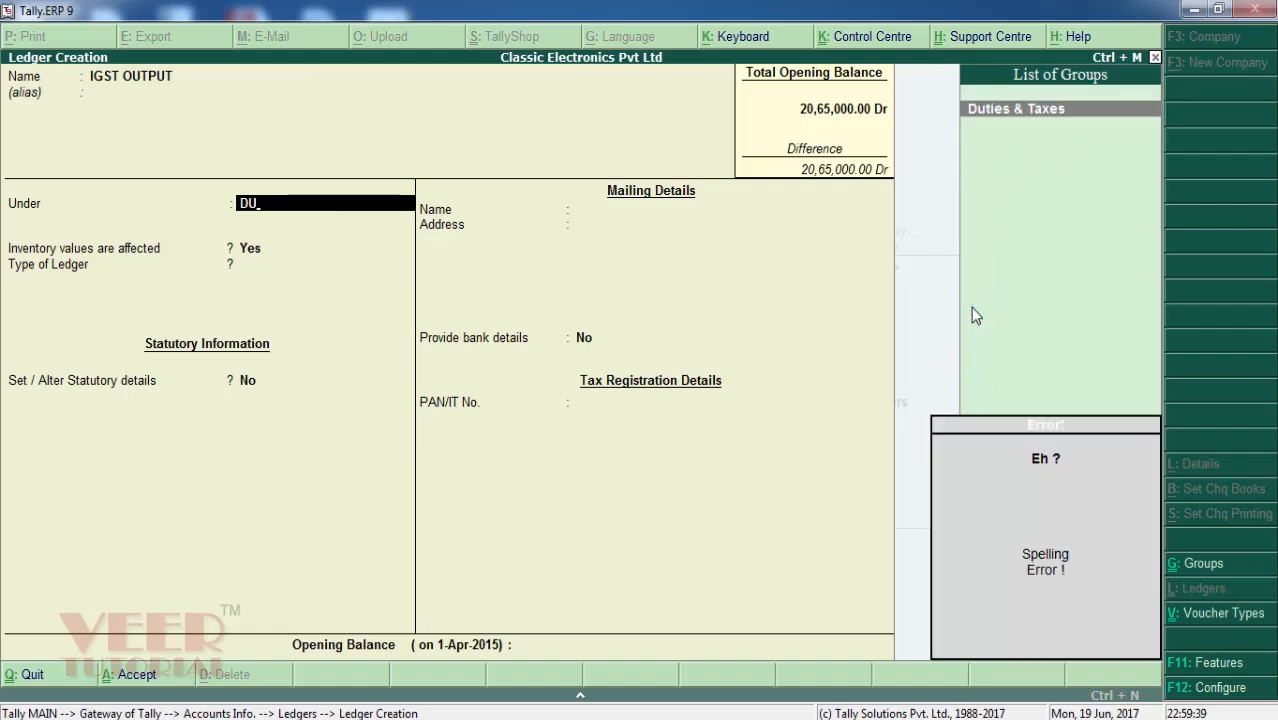
key("Return")
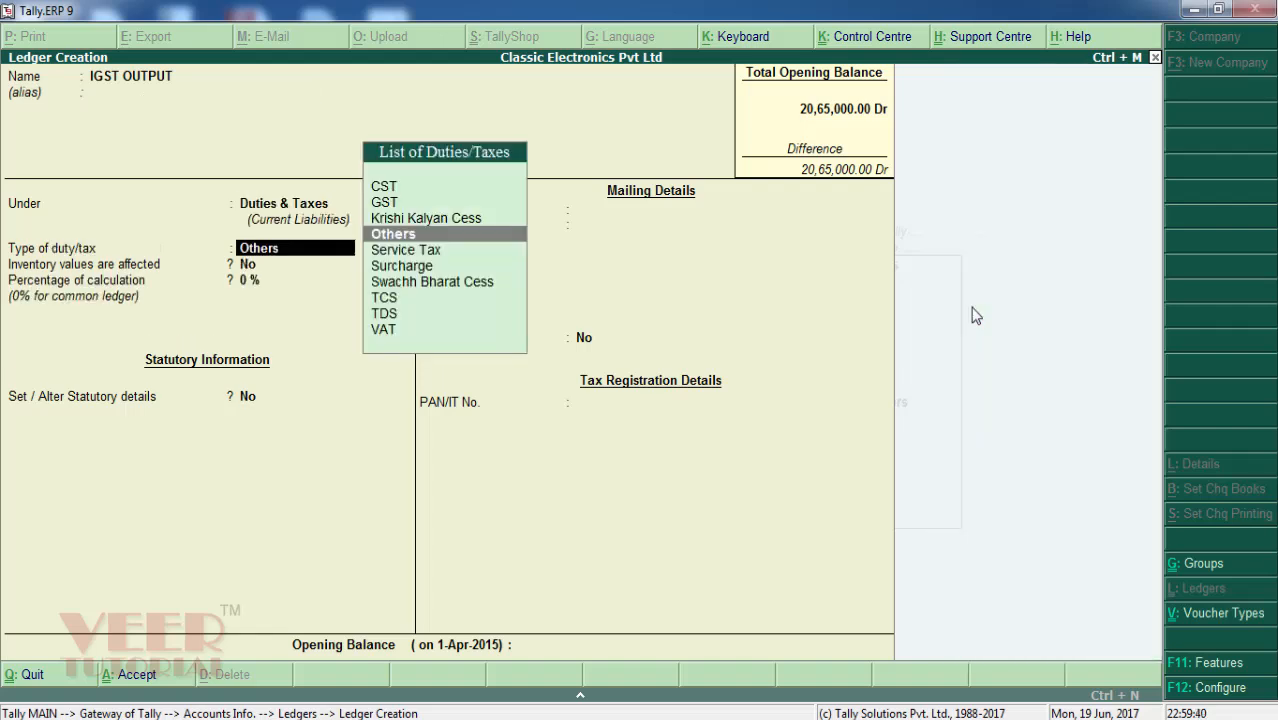
Step: Set the IGST OUTPUT ledger's type of duty/tax to GST and its tax type to Integrated Tax
key("Up")
key("Up")
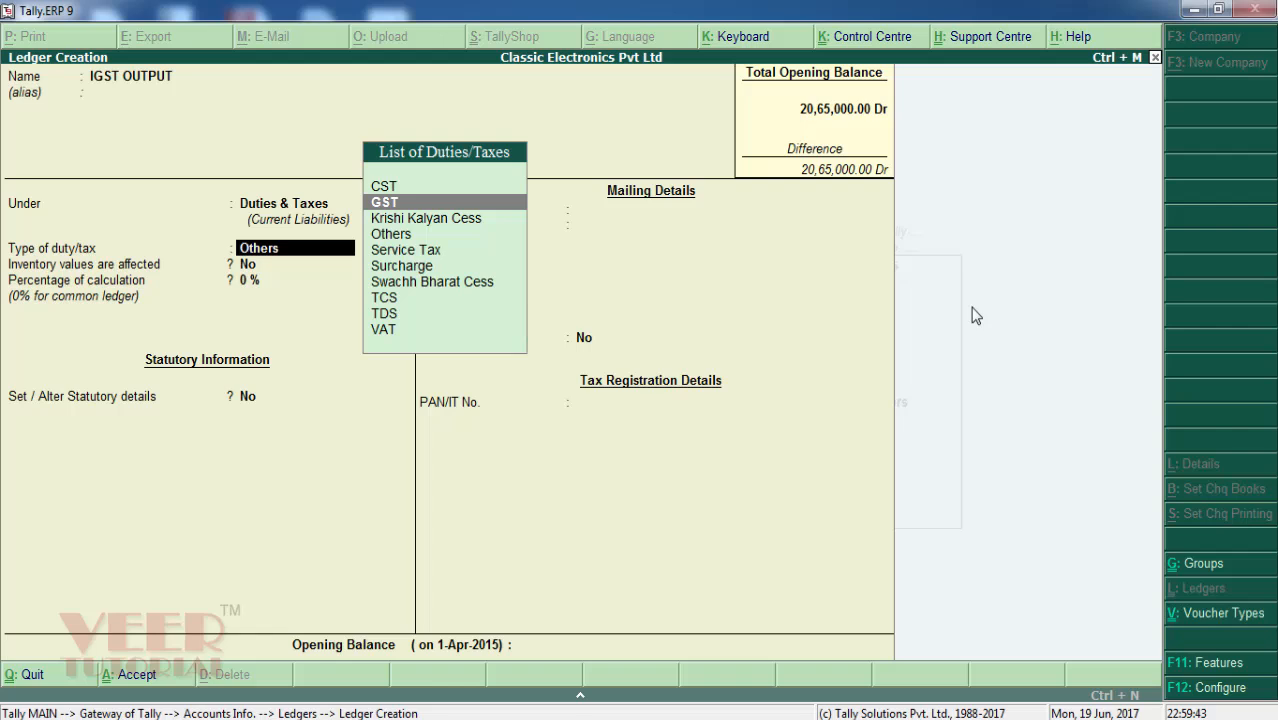
key("Return")
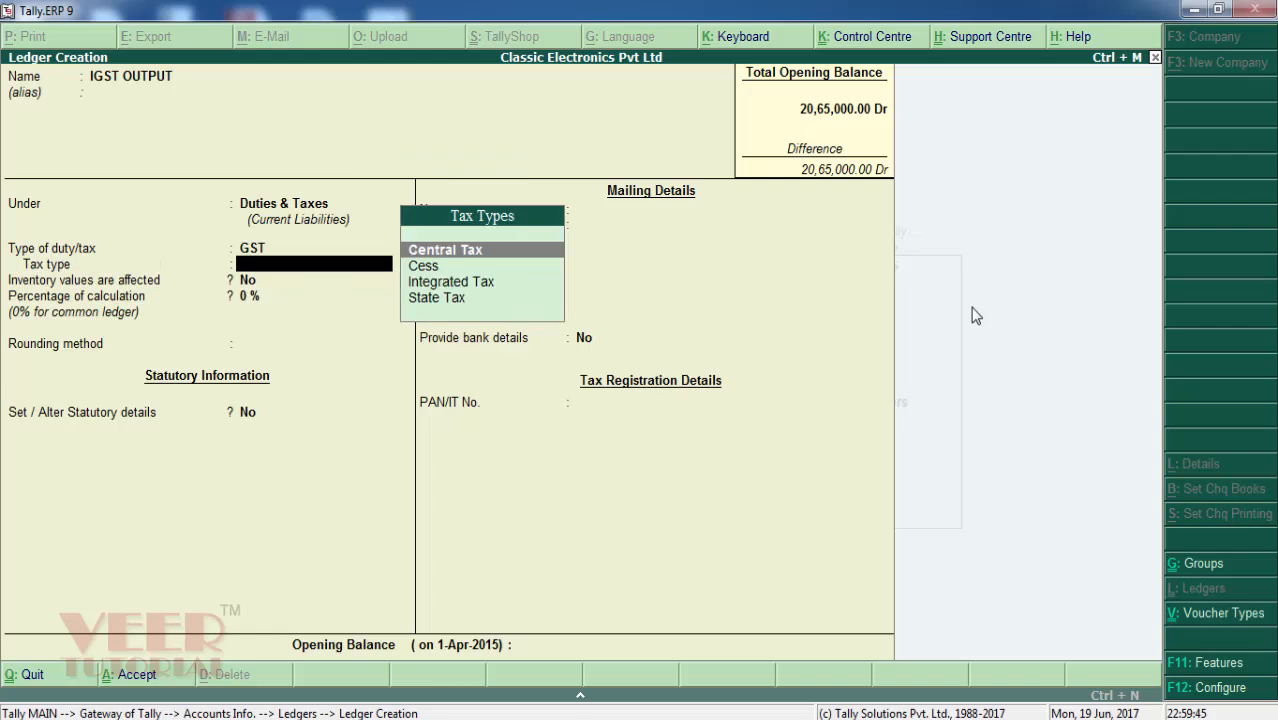
key("Down")
key("Down")
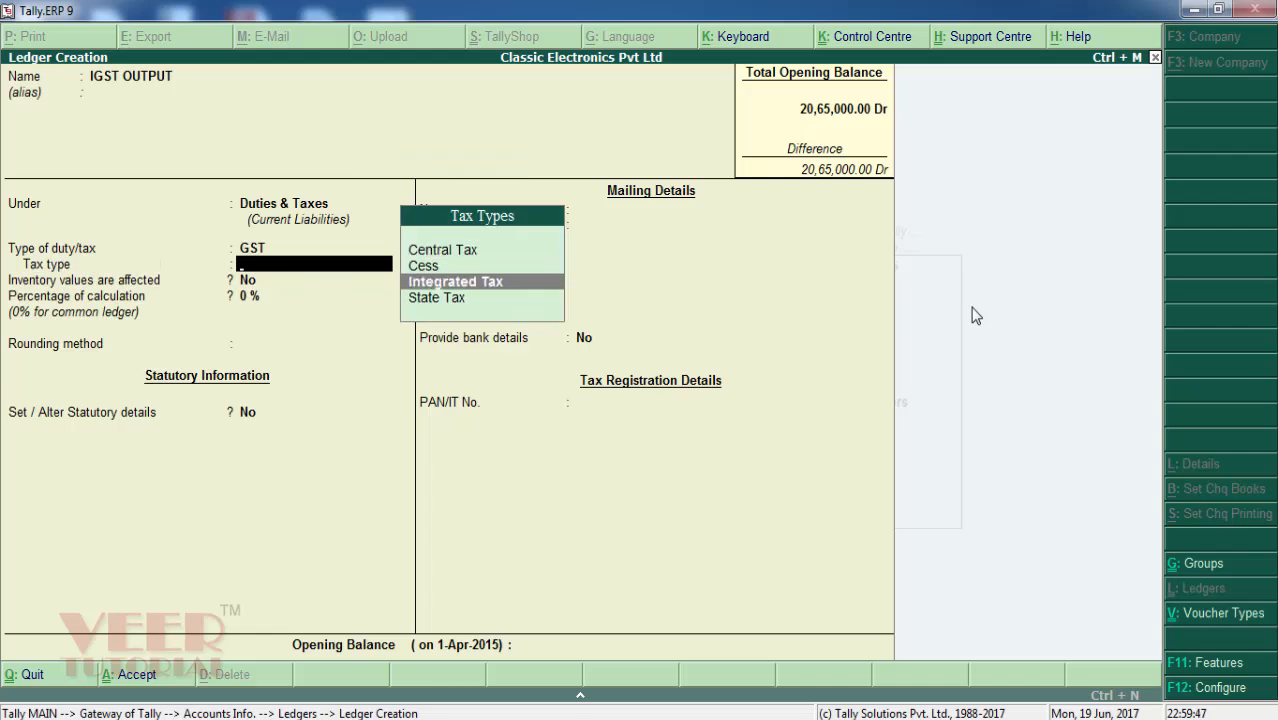
key("Return")
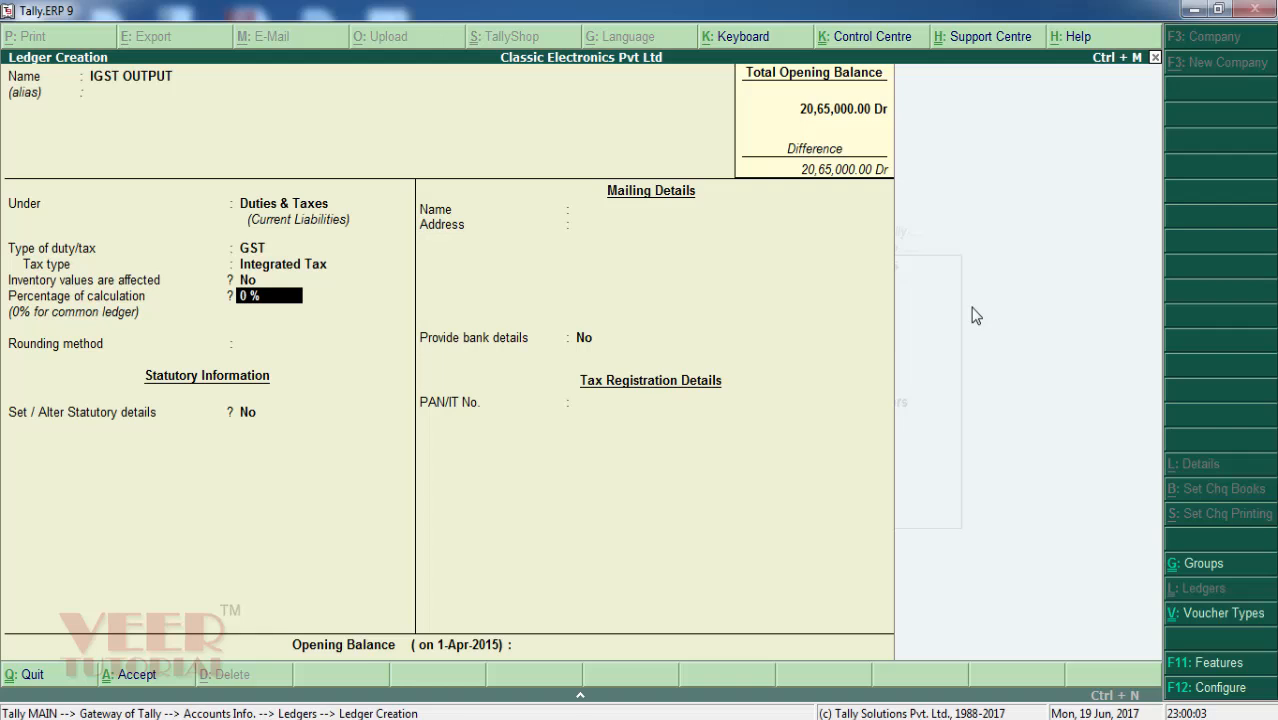
Step: Keep the percentage of calculation at 0 % and set the rounding method to Normal Rounding with a rounding limit of 1
key("Return")
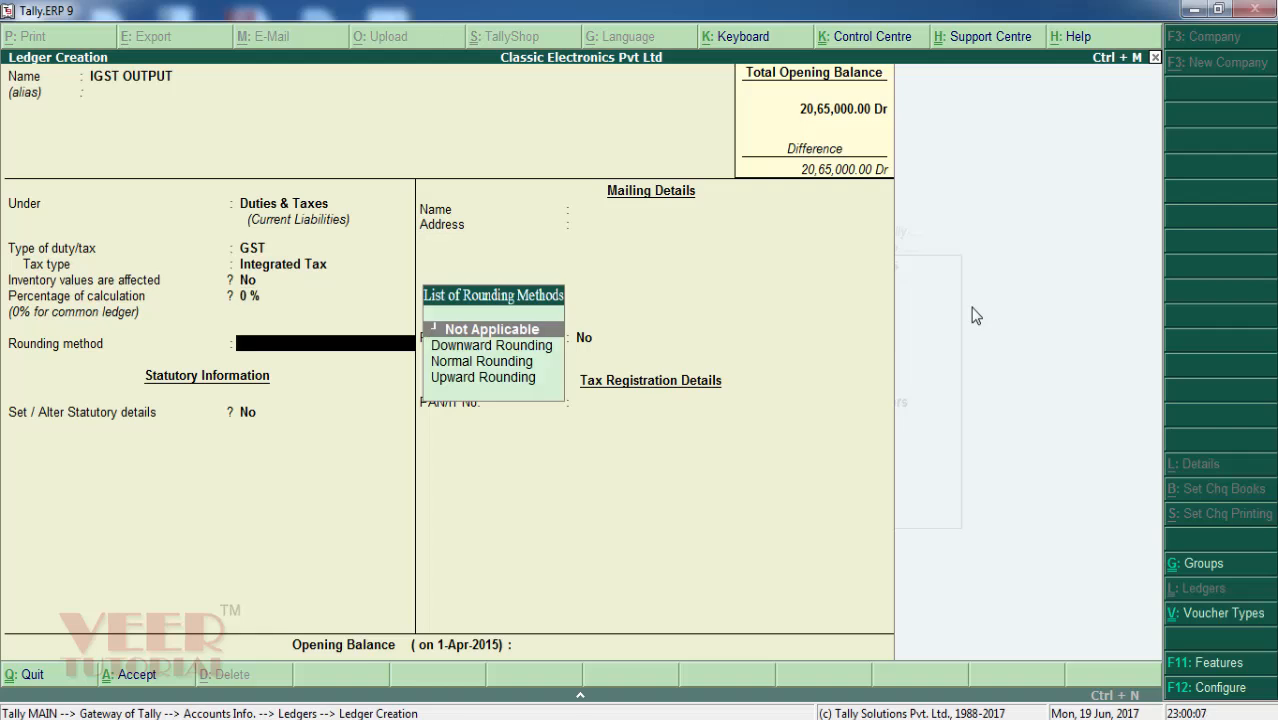
key("Down")
key("Down")
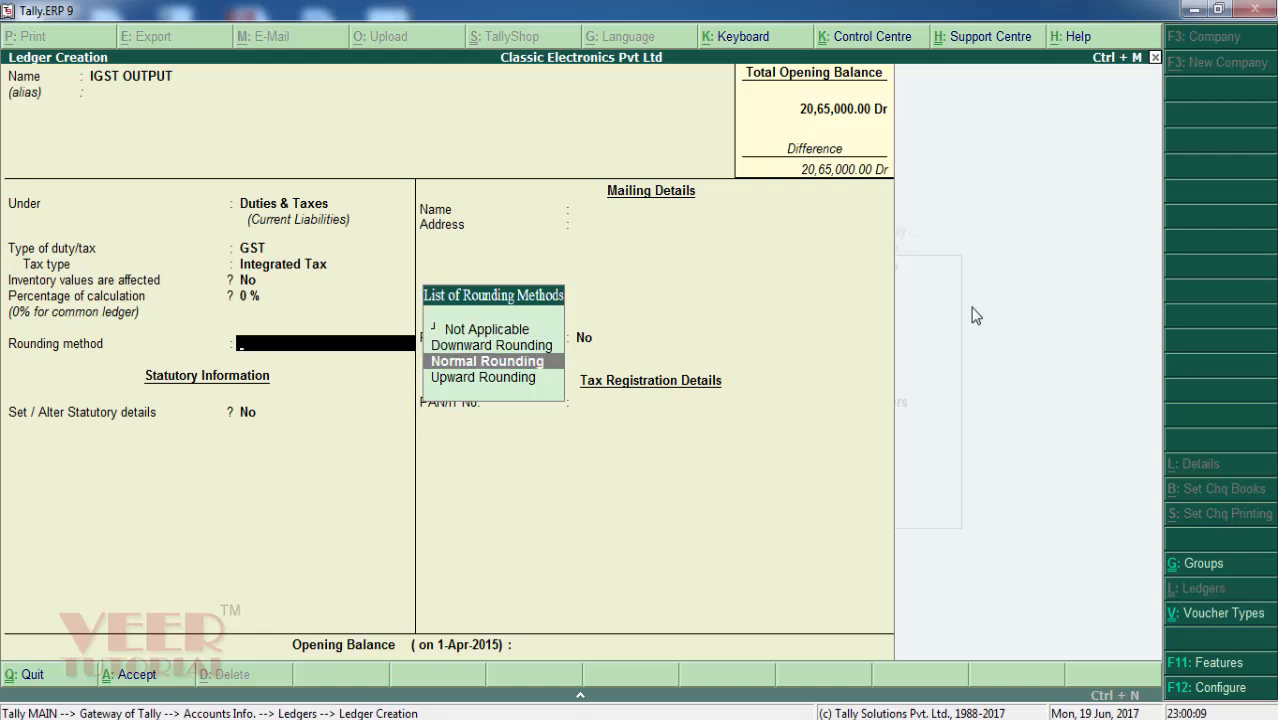
key("Return")
type("1")
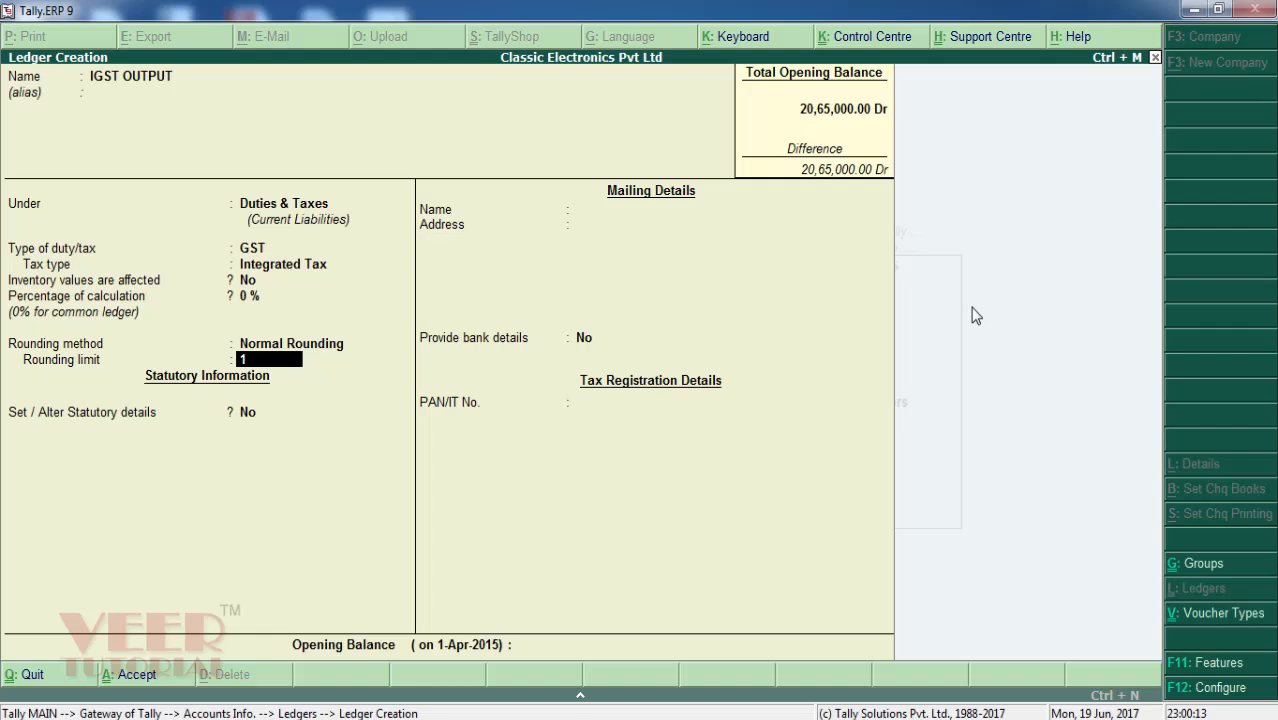
key("Return")
Step: Leave the statutory details and bank details set to No for the IGST OUTPUT ledger
key("Return")
key("Return")
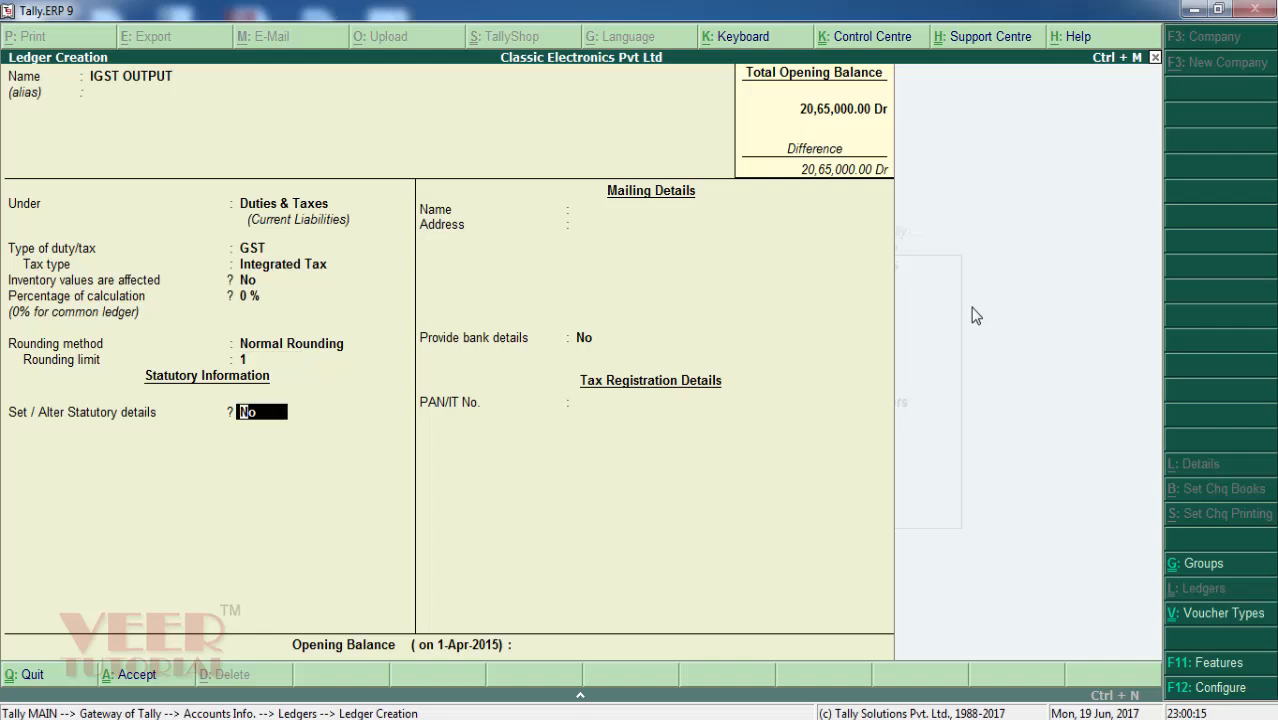
key("Return")
key("Return")
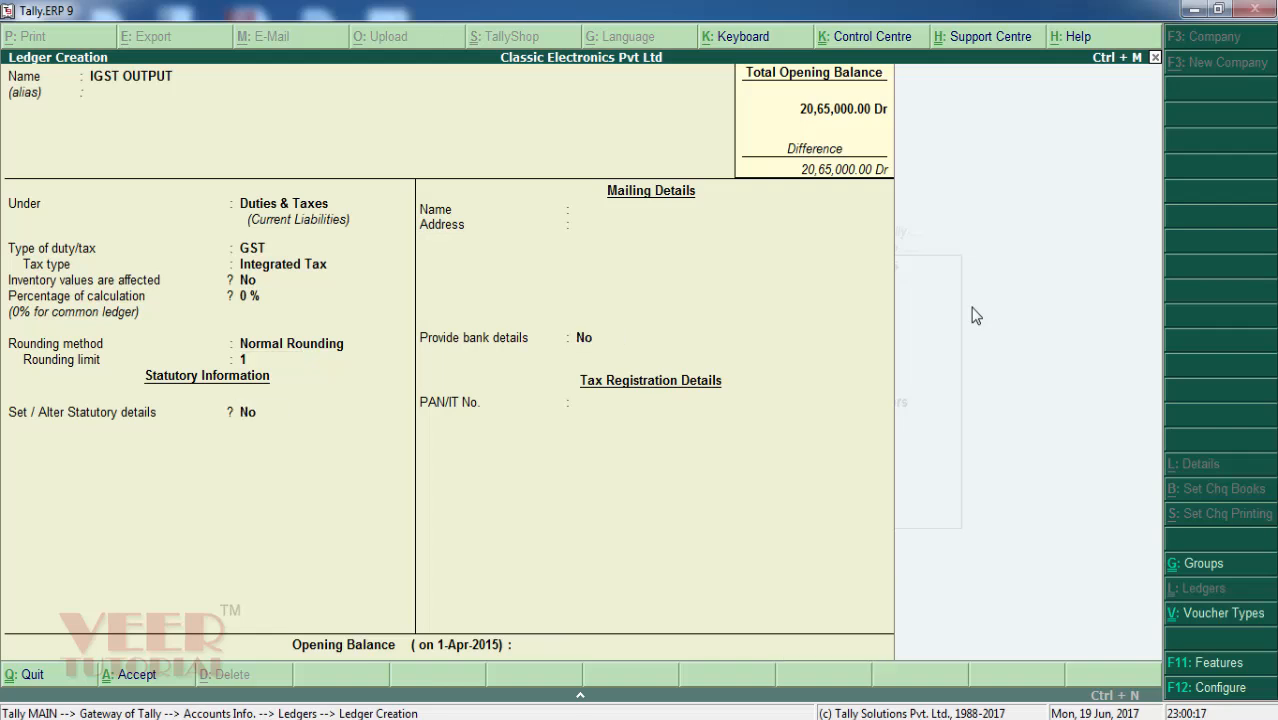